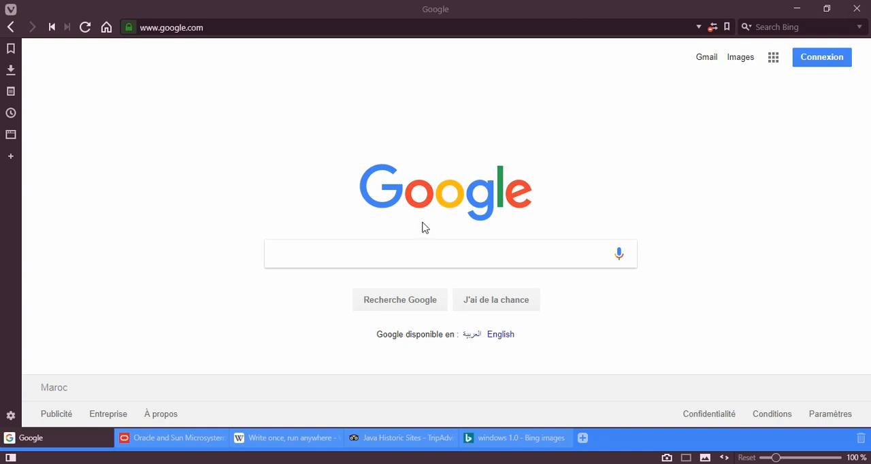
- Search Google for "jdk" and open Oracle's Java SE Development Kit 8 downloads page from the results
{"action": "left_click", "coordinate": [412, 247]}
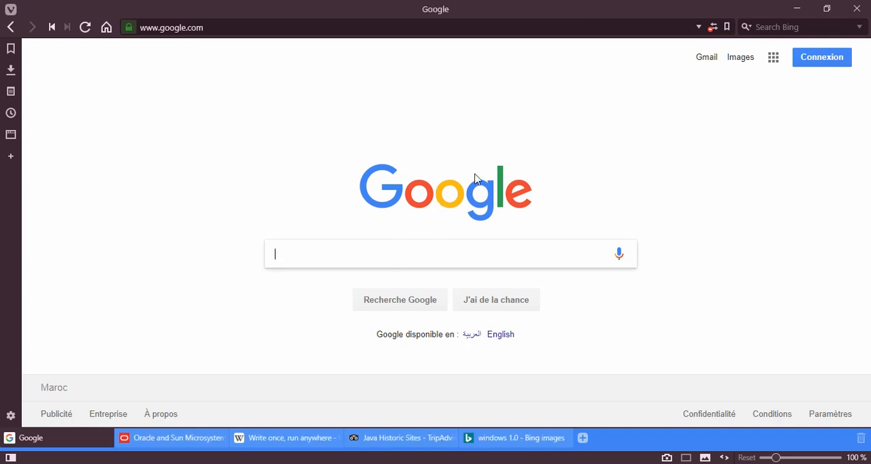
{"action": "type", "text": "jdk$"}
{"action": "key", "text": "Return"}
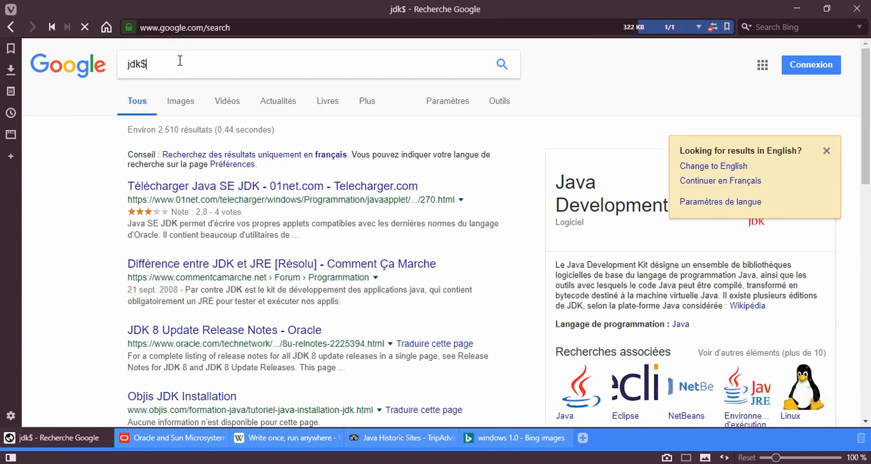
{"action": "key", "text": "BackSpace"}
{"action": "key", "text": "Return"}
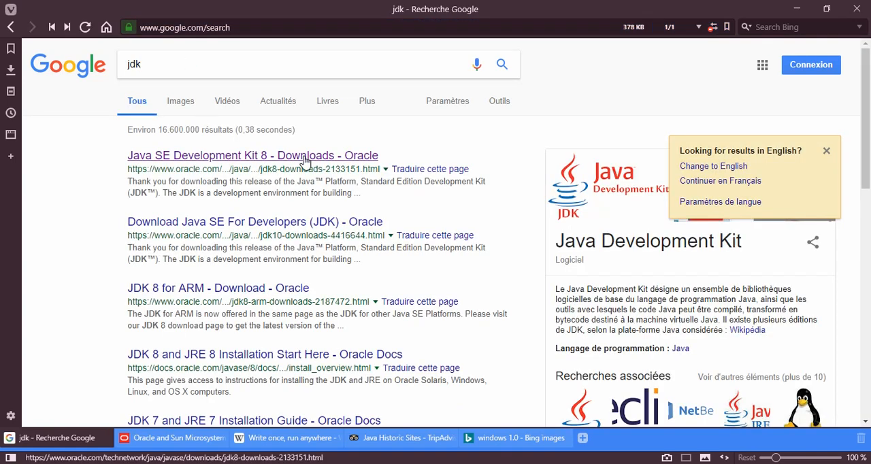
{"action": "left_click", "coordinate": [304, 162]}
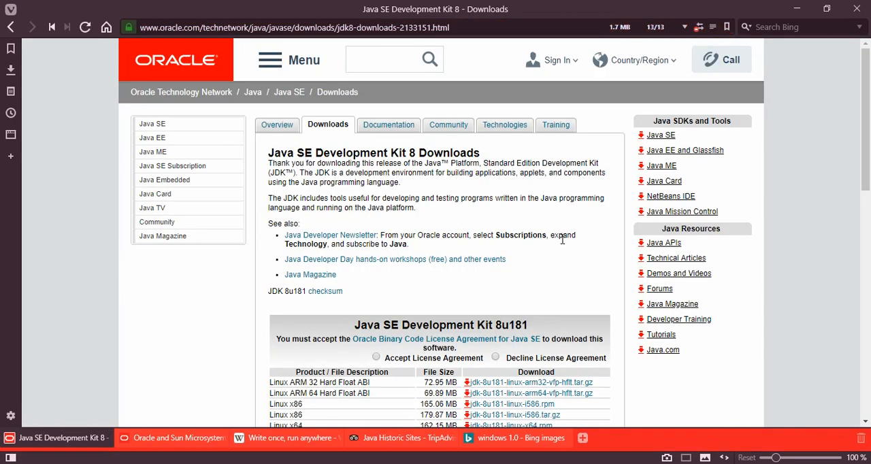
- Accept the license agreement for the Java SE Development Kit 8u181 downloads
{"action": "scroll", "coordinate": [562, 239], "scroll_direction": "down", "scroll_amount": 3}
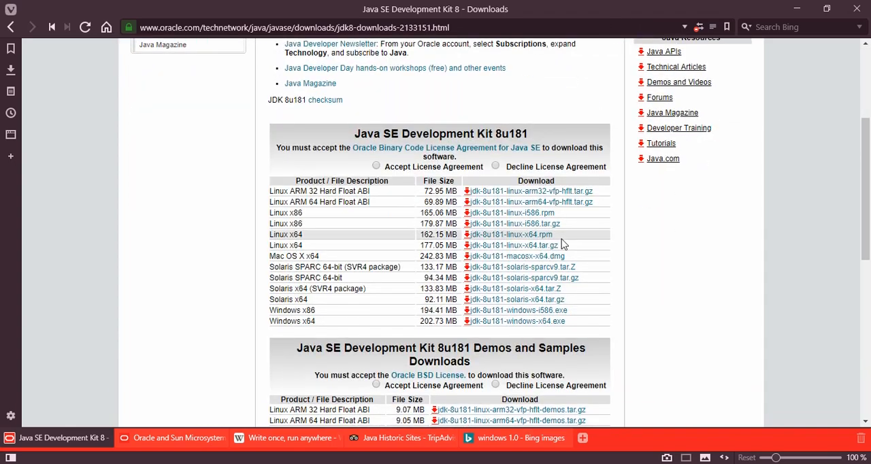
{"action": "scroll", "coordinate": [440, 233], "scroll_direction": "up", "scroll_amount": 3}
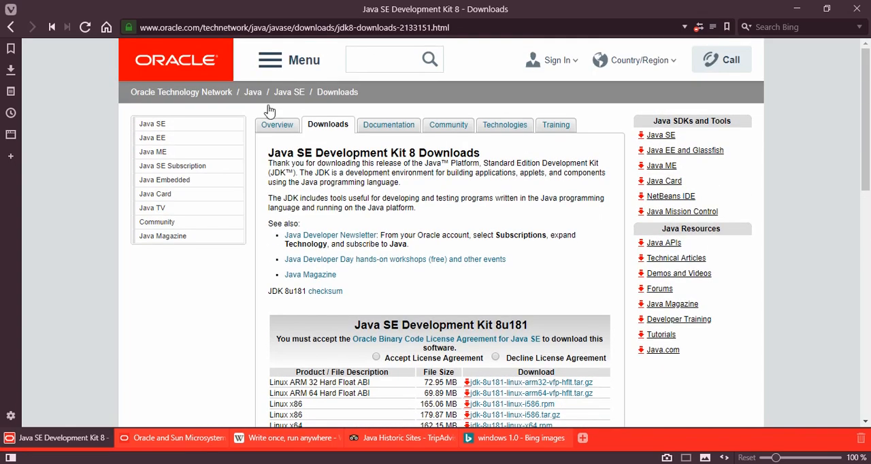
{"action": "scroll", "coordinate": [440, 233], "scroll_direction": "down", "scroll_amount": 2}
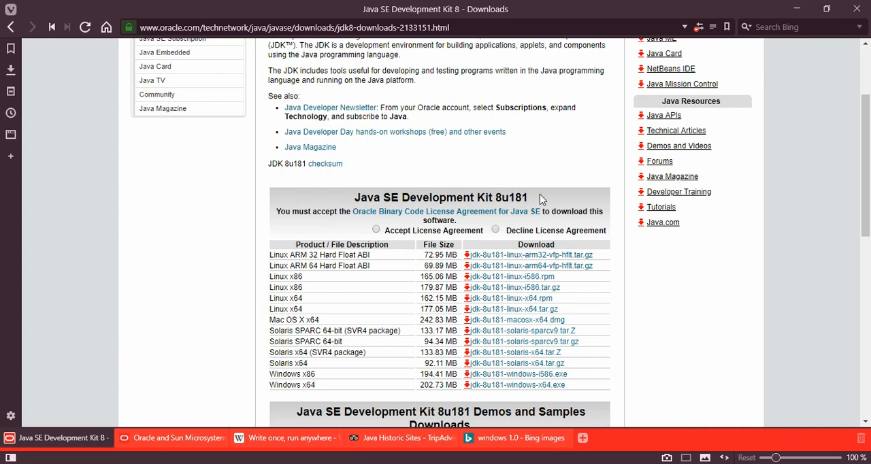
{"action": "scroll", "coordinate": [540, 194], "scroll_direction": "down", "scroll_amount": 2}
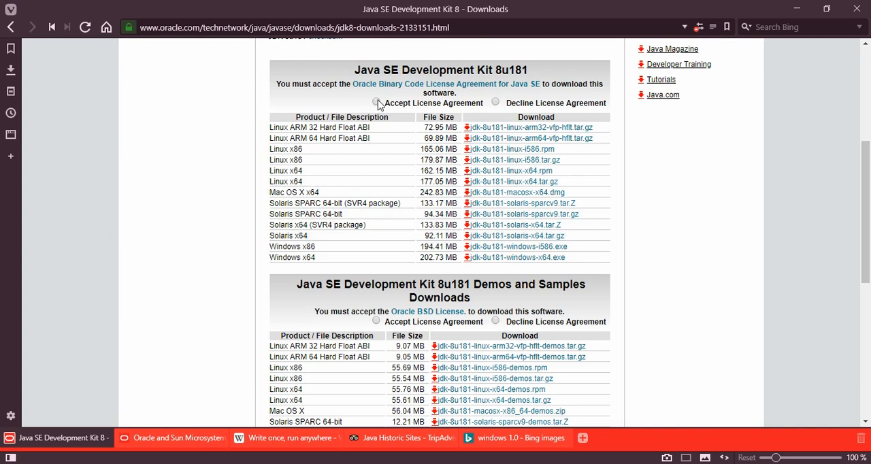
{"action": "left_click", "coordinate": [377, 102]}
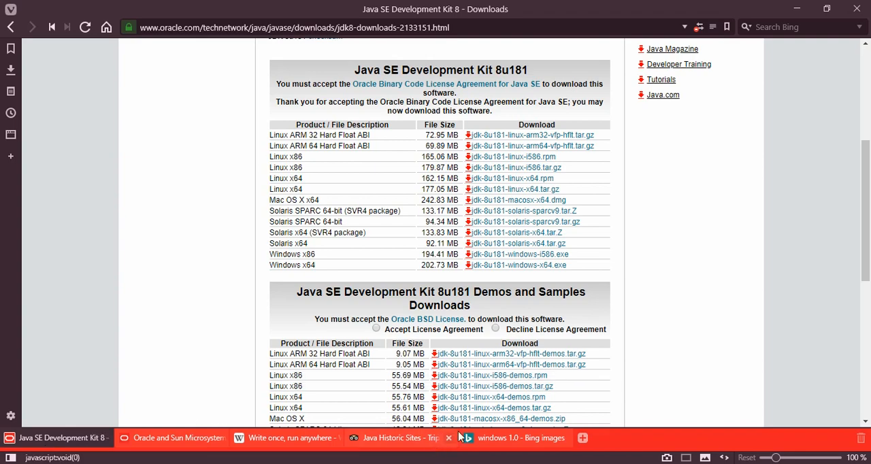
- Check the Windows 10 computer's system type in the System information window, and minimize that window
{"action": "mouse_move", "coordinate": [503, 437]}
{"action": "left_click", "coordinate": [561, 438]}
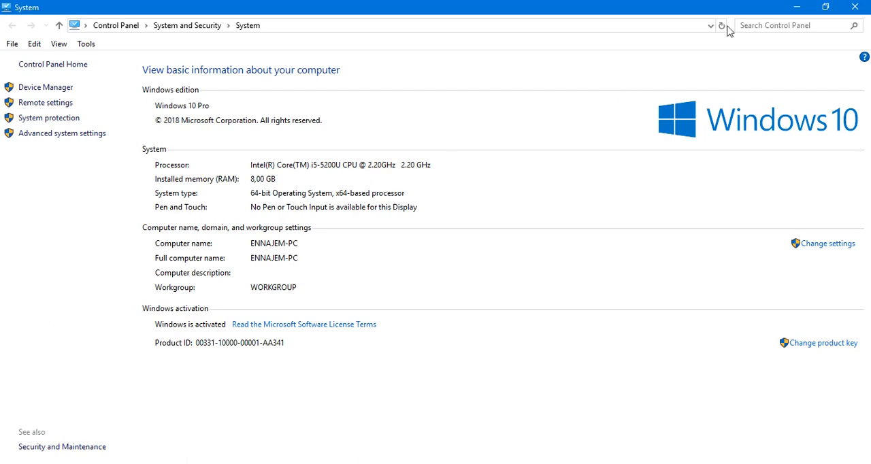
{"action": "left_click", "coordinate": [796, 7]}
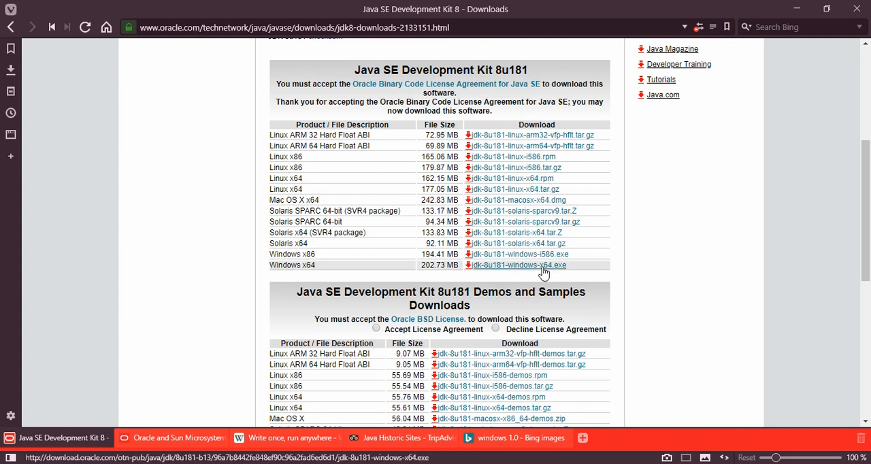
- Save the Windows x64 installer jdk-8u181-windows-x64.exe to the default location and pause its download
{"action": "left_click", "coordinate": [543, 270]}
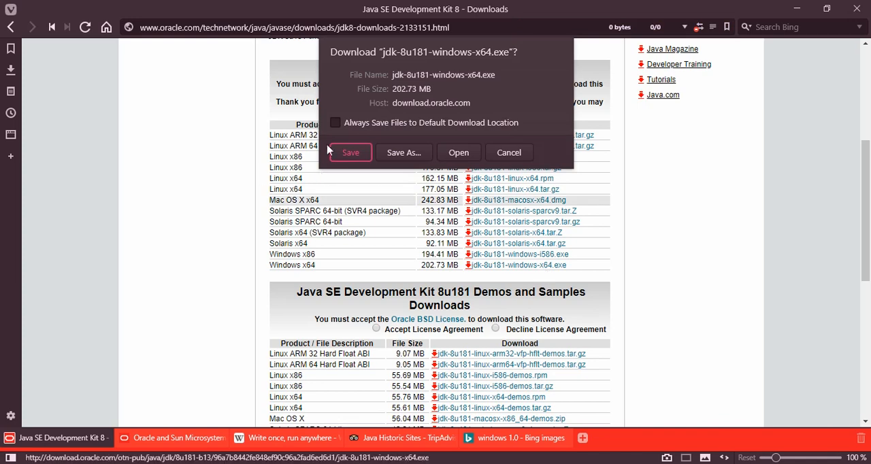
{"action": "left_click", "coordinate": [349, 154]}
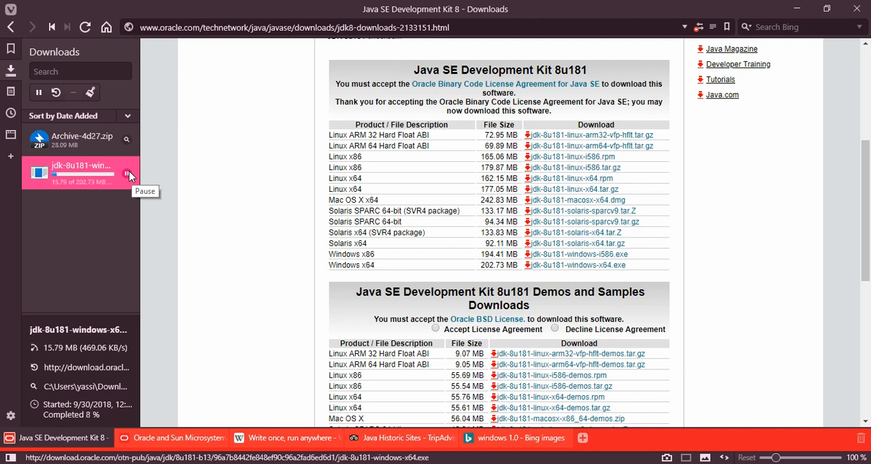
{"action": "left_click", "coordinate": [129, 176]}
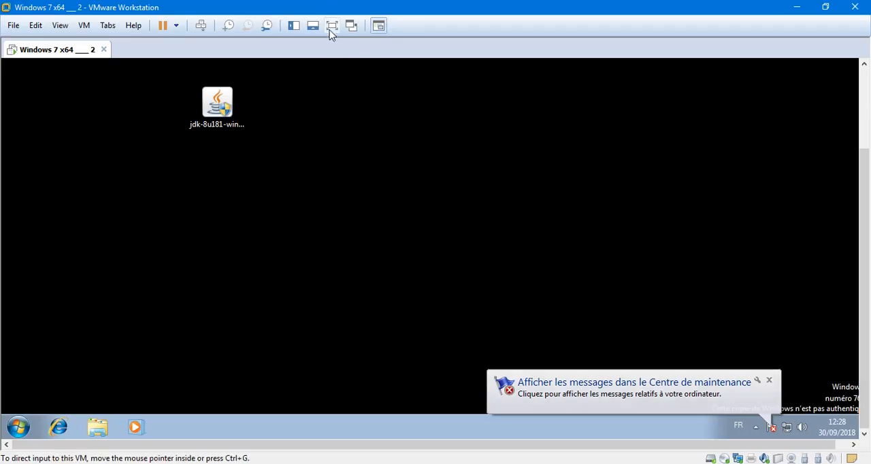
- Switch to the Windows 7 desktop and launch the jdk-8u181-windows-x64 installer
{"action": "left_click", "coordinate": [331, 28]}
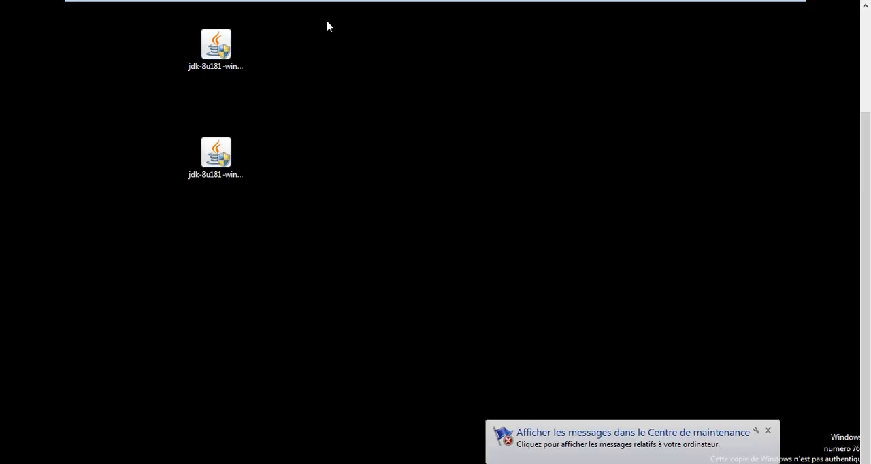
{"action": "left_click", "coordinate": [226, 156]}
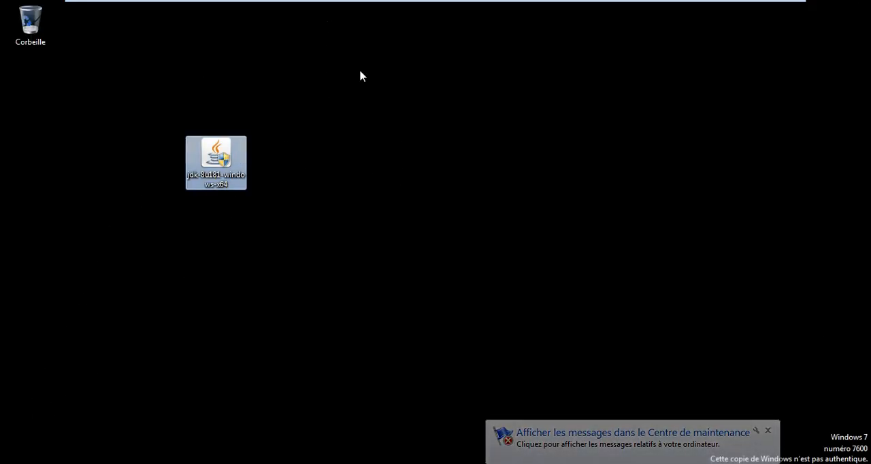
{"action": "left_click_drag", "start_coordinate": [355, 78], "coordinate": [98, 278]}
{"action": "left_click", "coordinate": [328, 240]}
{"action": "left_click", "coordinate": [215, 164]}
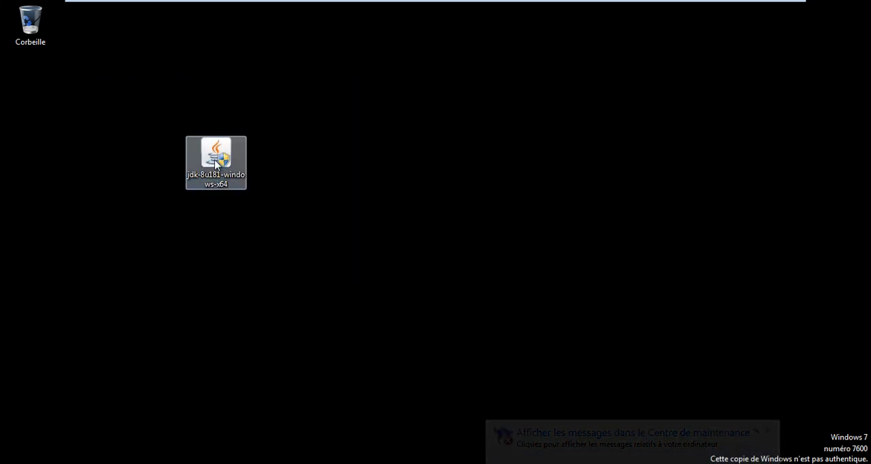
{"action": "double_click", "coordinate": [215, 159]}
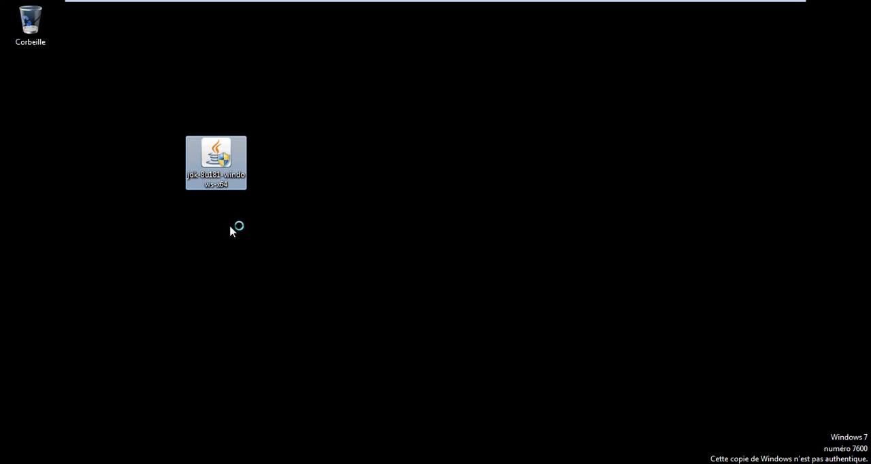
- Check the Windows 7 machine's system type in the computer's properties, and close the window
{"action": "key", "text": "super"}
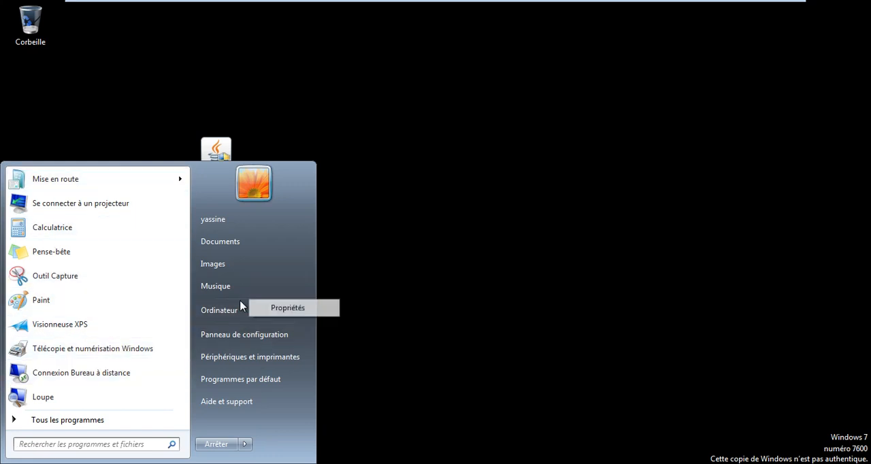
{"action": "right_click", "coordinate": [241, 313]}
{"action": "left_click", "coordinate": [249, 417]}
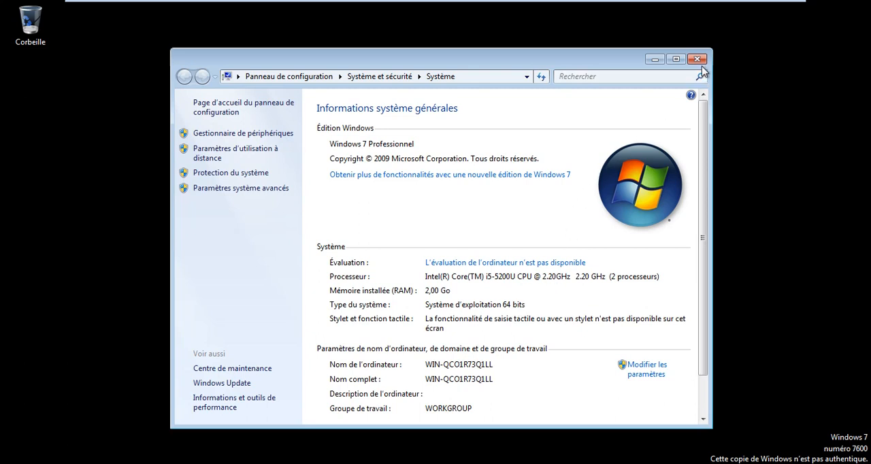
{"action": "left_click", "coordinate": [697, 59]}
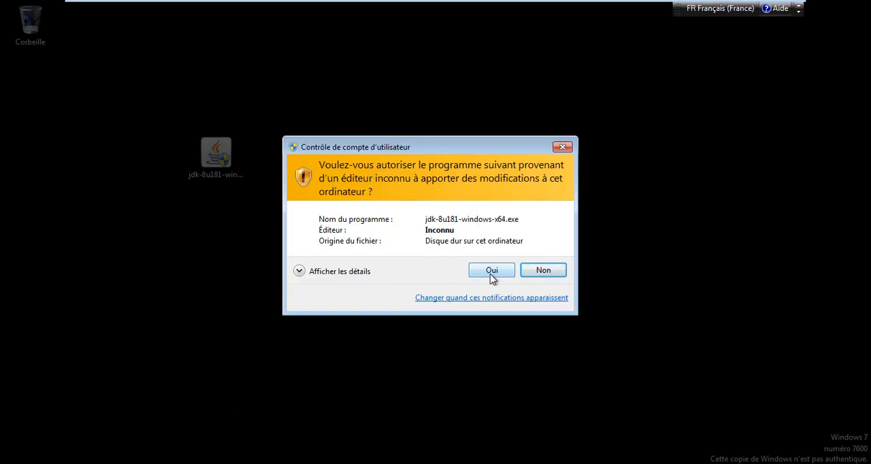
- Authorize the JDK installer to modify the computer and continue past its welcome page
{"action": "left_click", "coordinate": [491, 272]}
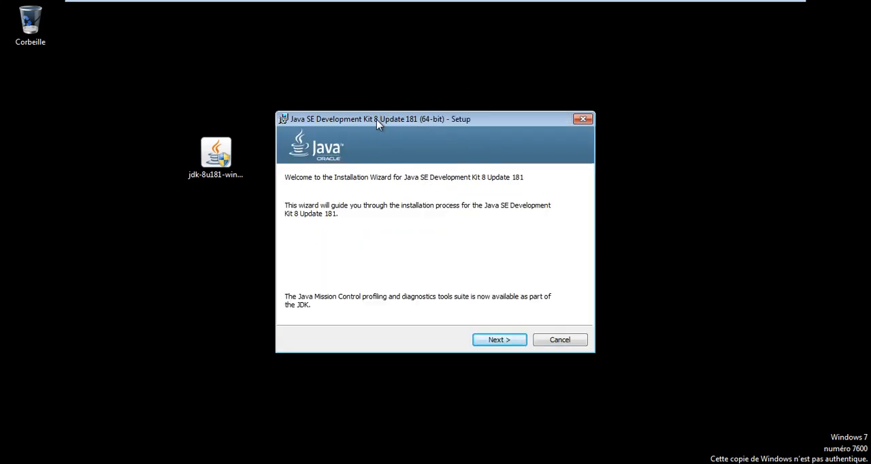
{"action": "mouse_move", "coordinate": [376, 119]}
{"action": "left_mouse_down"}
{"action": "mouse_move", "coordinate": [367, 101]}
{"action": "mouse_move", "coordinate": [371, 107]}
{"action": "left_mouse_up"}
{"action": "left_click", "coordinate": [500, 330]}
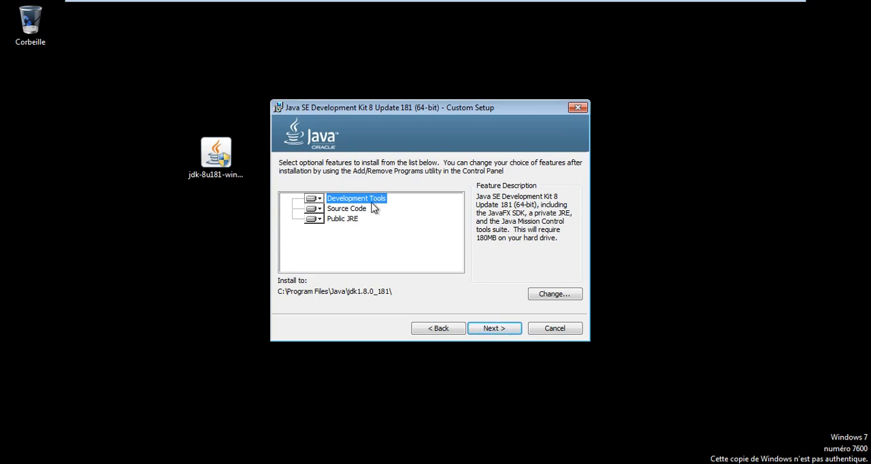
- Review the Source Code feature and start the JDK installation with the default features and install folder
{"action": "left_click", "coordinate": [320, 209]}
{"action": "left_click", "coordinate": [361, 234]}
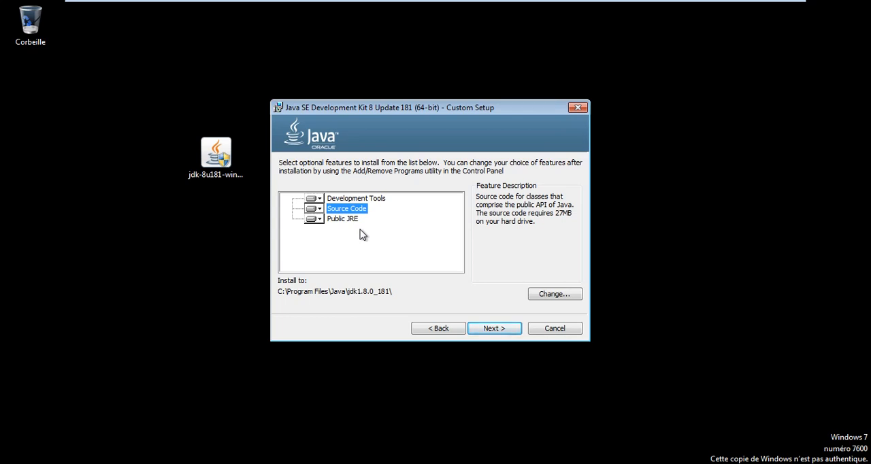
{"action": "left_click", "coordinate": [493, 329]}
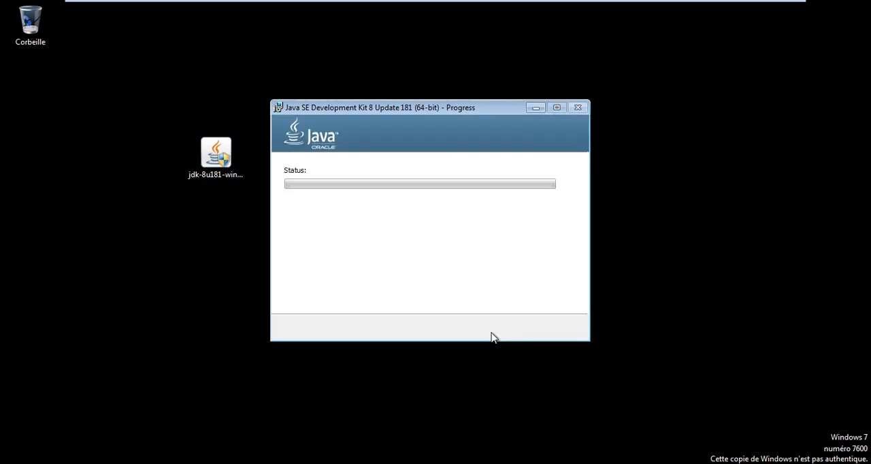
{"action": "left_click_drag", "start_coordinate": [404, 109], "coordinate": [397, 83]}
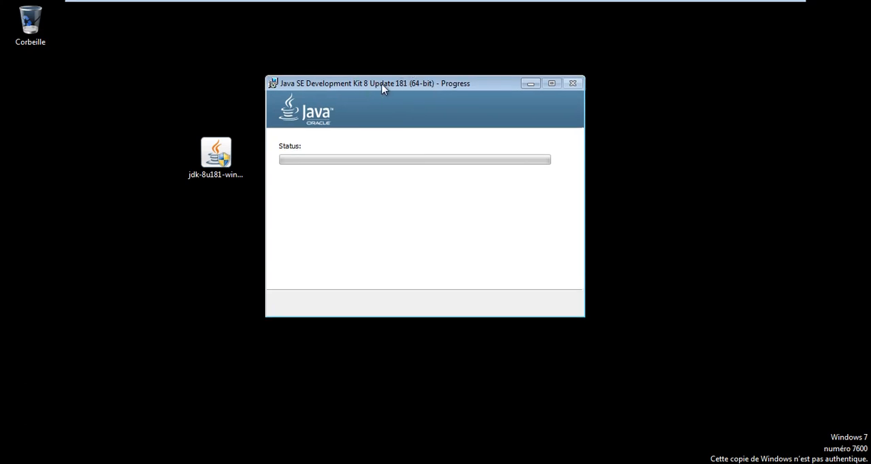
- Run cmd to open a Command Prompt and move its window partly clear of the installer
{"action": "key", "text": "super+r"}
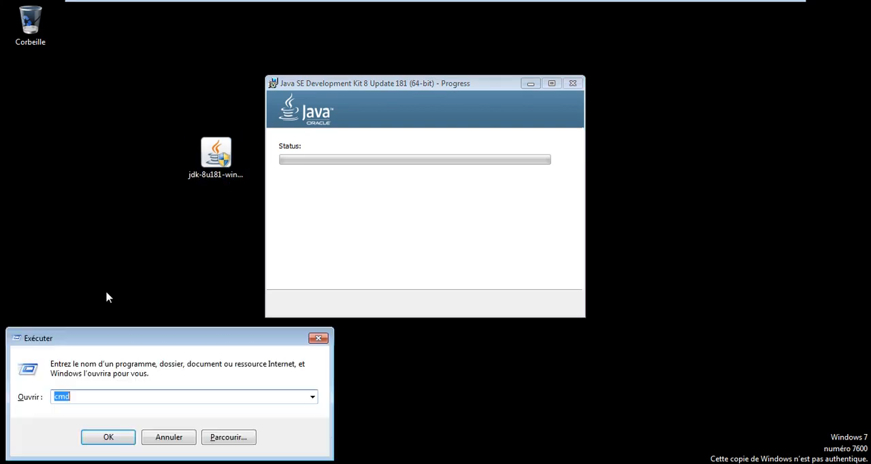
{"action": "type", "text": "cmd"}
{"action": "key", "text": "Return"}
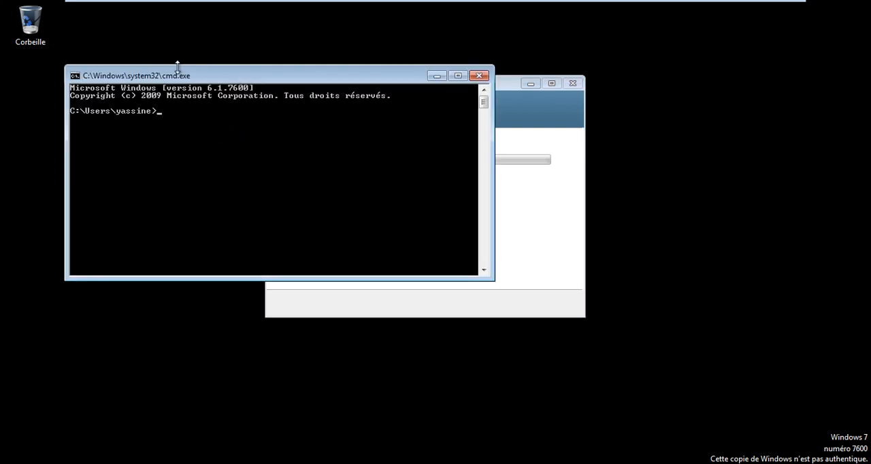
{"action": "left_click_drag", "start_coordinate": [175, 75], "coordinate": [238, 170]}
- Open the Command Prompt window's properties and set the font size to 12 x 16
{"action": "right_click", "coordinate": [238, 170]}
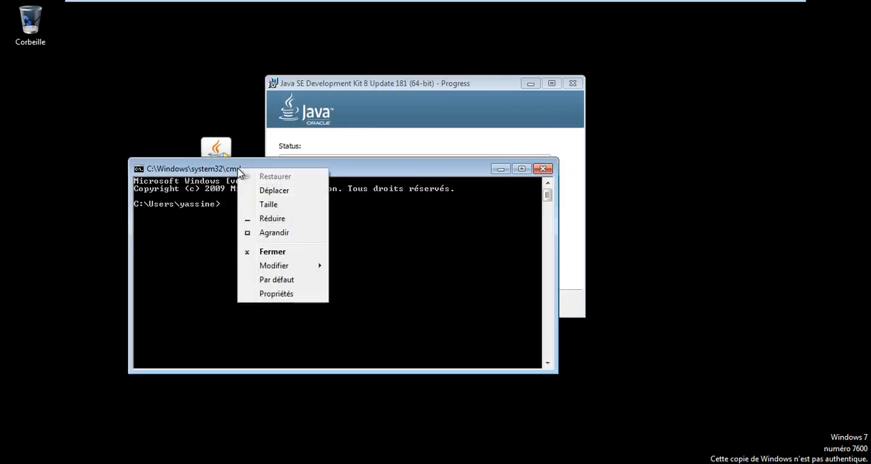
{"action": "left_click", "coordinate": [283, 297]}
{"action": "left_click", "coordinate": [202, 191]}
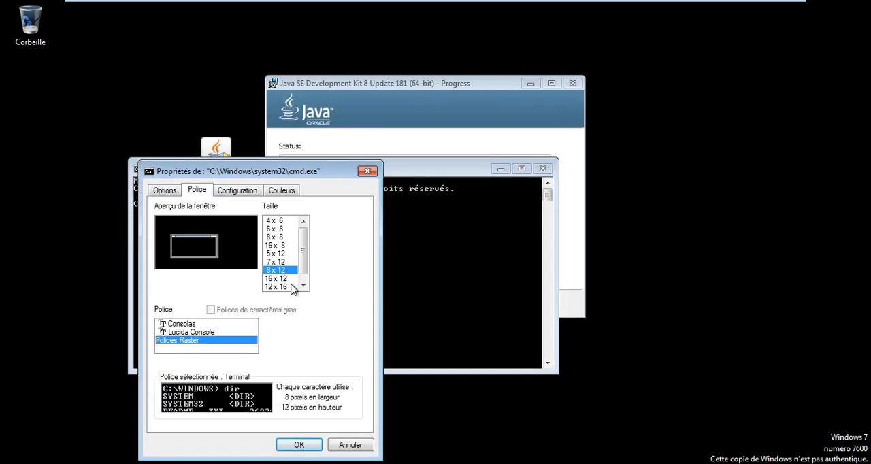
{"action": "left_click", "coordinate": [284, 286]}
- Set the Command Prompt colours to white text on a bright blue background (0, 0, 255) and apply the properties
{"action": "left_click", "coordinate": [282, 191]}
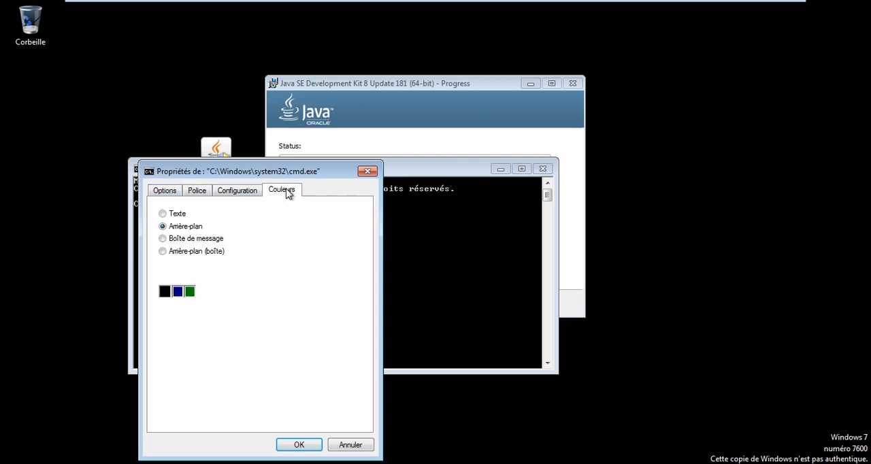
{"action": "left_click", "coordinate": [163, 213]}
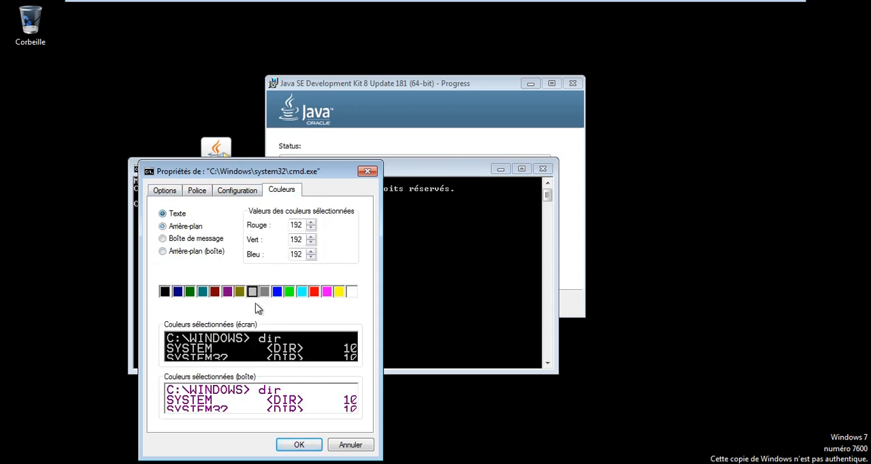
{"action": "left_click", "coordinate": [351, 291]}
{"action": "left_click", "coordinate": [180, 226]}
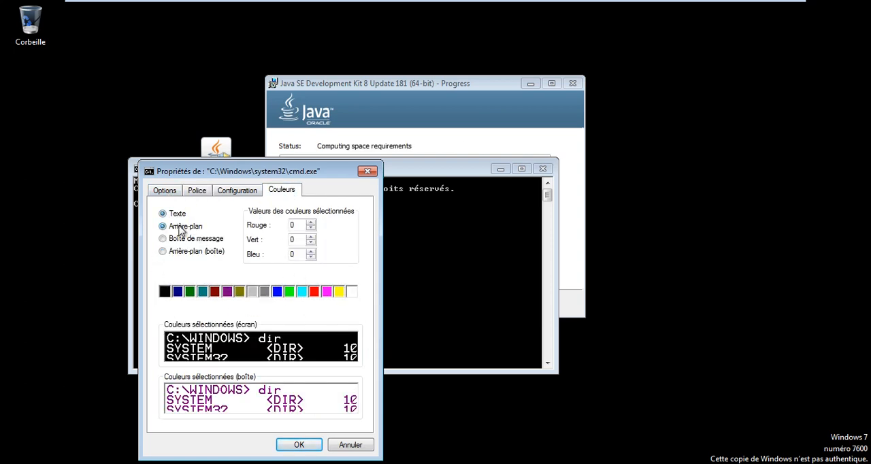
{"action": "left_click", "coordinate": [277, 291]}
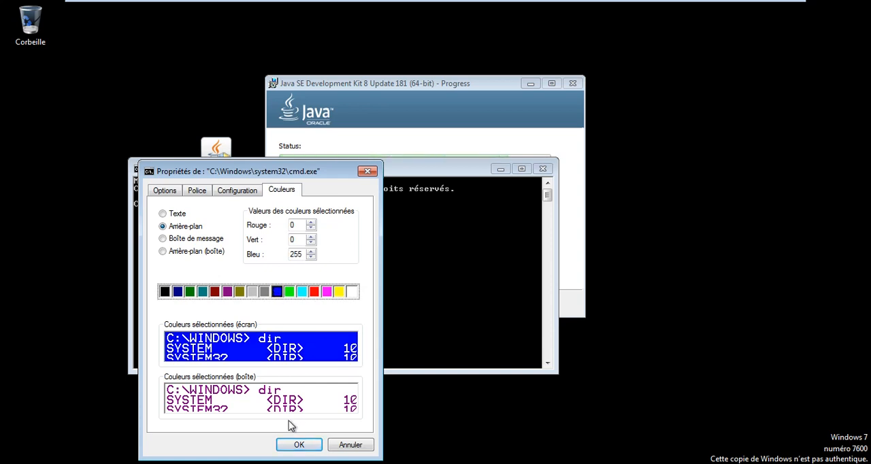
{"action": "left_click", "coordinate": [299, 445]}
- Move the Command Prompt window below the installer's progress bar and run java -version
{"action": "left_click_drag", "start_coordinate": [298, 160], "coordinate": [310, 218]}
{"action": "type", "text": "j"}
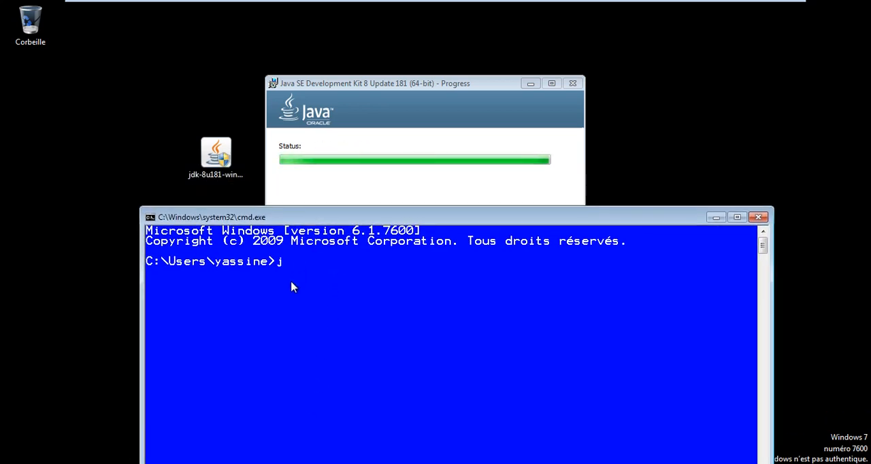
{"action": "type", "text": "ava -version"}
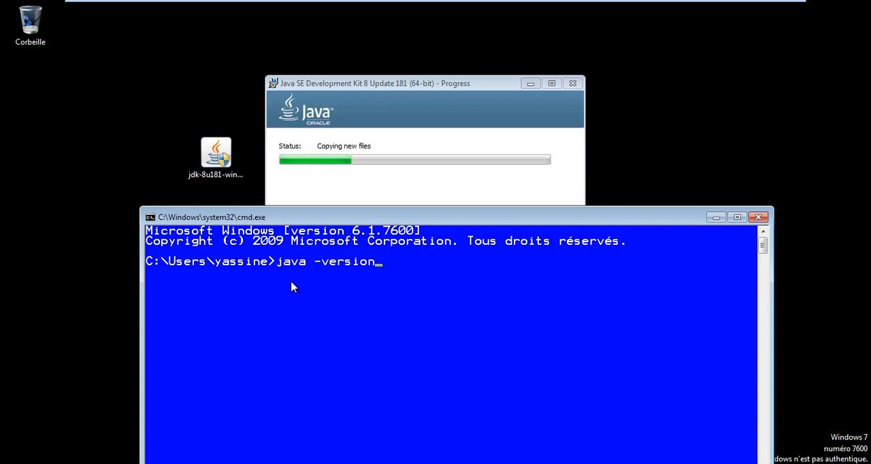
{"action": "key", "text": "Return"}
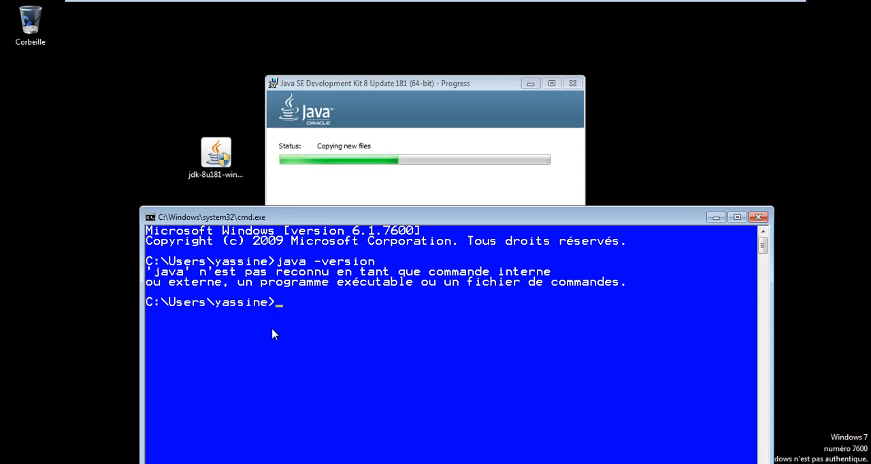
- Run javac -version, check the installer's progress and close the Command Prompt window
{"action": "type", "text": "javac -version"}
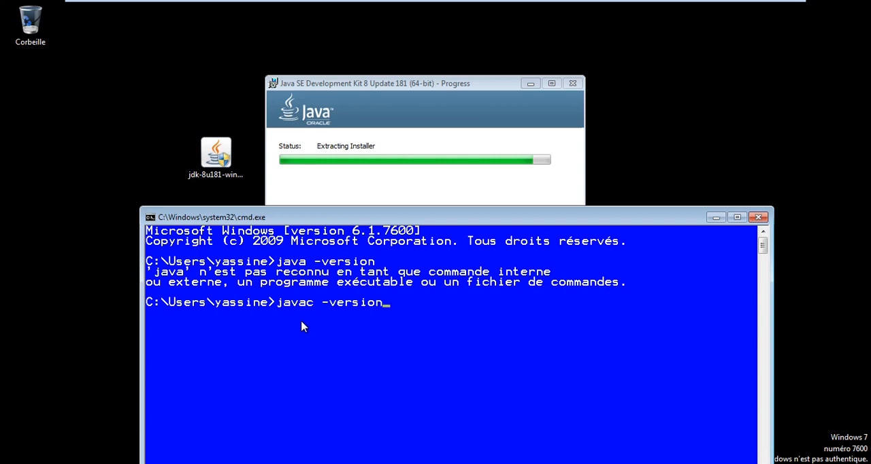
{"action": "key", "text": "Return"}
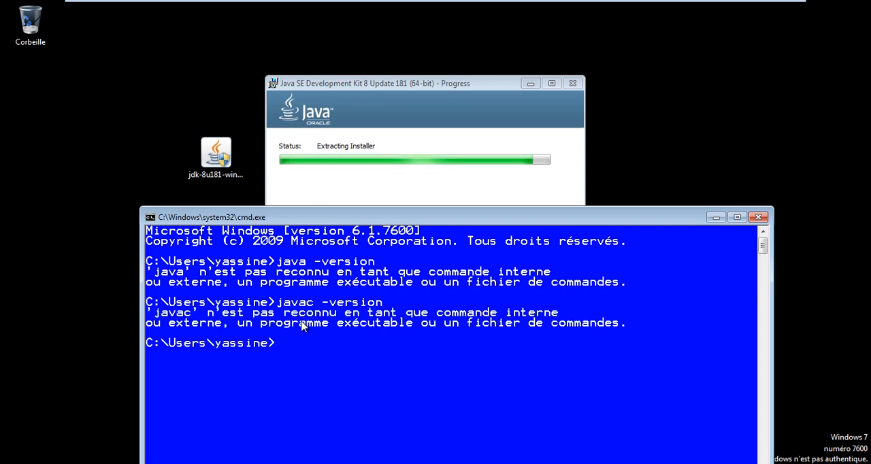
{"action": "left_click", "coordinate": [416, 96]}
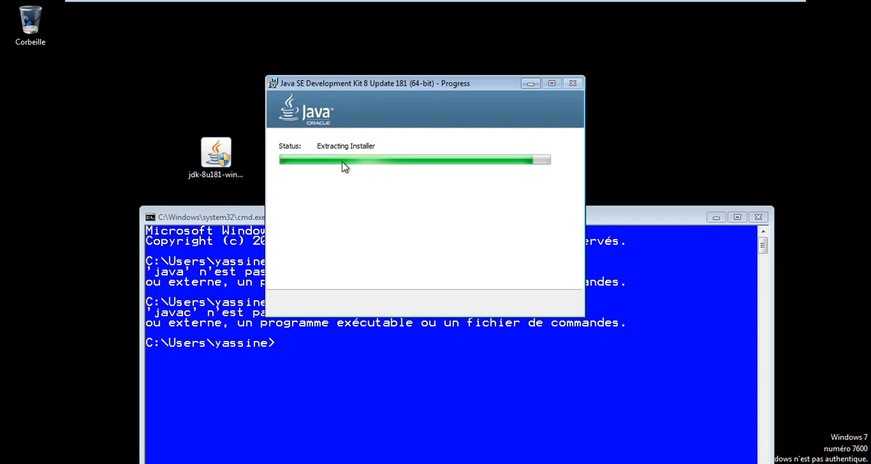
{"action": "left_click", "coordinate": [228, 243]}
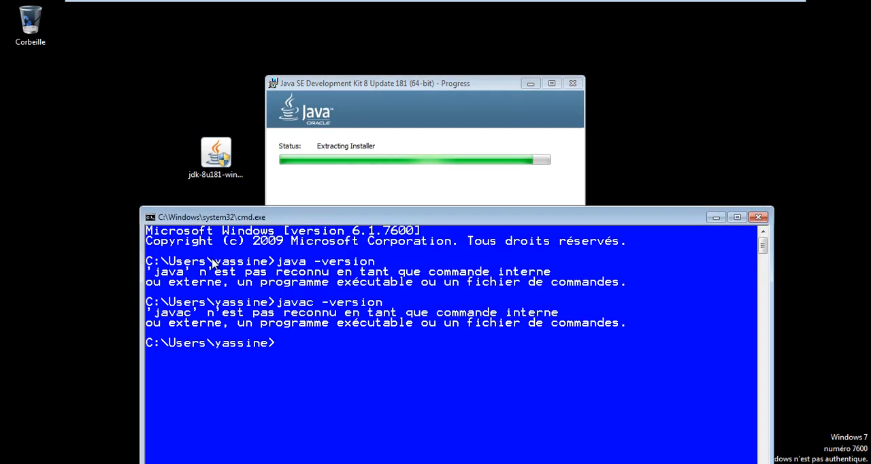
{"action": "left_click", "coordinate": [758, 217]}
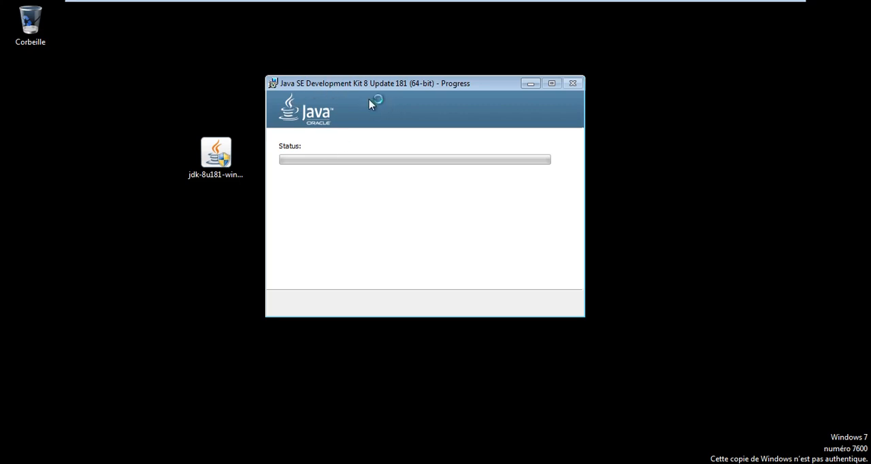
- Acknowledge the licence changes notice and start installing the Java runtime in the default folder C:\Program Files\Java\jre1.8.0_181
{"action": "mouse_move", "coordinate": [374, 83]}
{"action": "left_mouse_down"}
{"action": "mouse_move", "coordinate": [390, 88]}
{"action": "mouse_move", "coordinate": [357, 109]}
{"action": "mouse_move", "coordinate": [395, 96]}
{"action": "mouse_move", "coordinate": [362, 86]}
{"action": "left_mouse_up"}
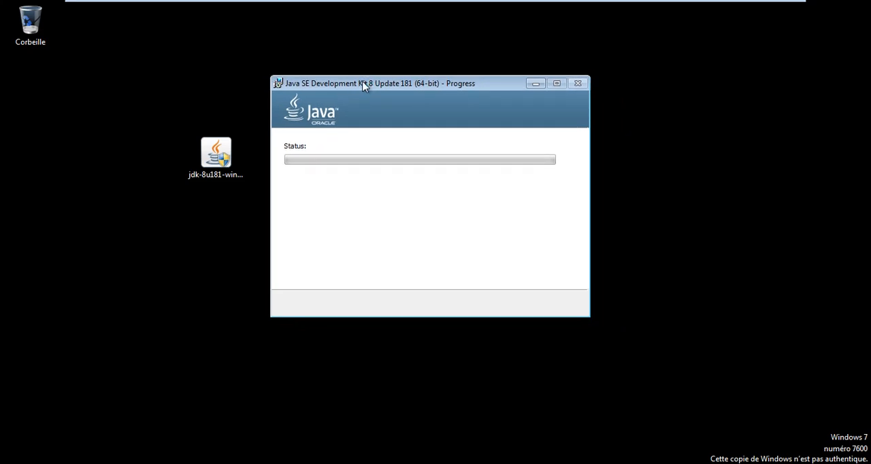
{"action": "left_click_drag", "start_coordinate": [386, 85], "coordinate": [410, 89]}
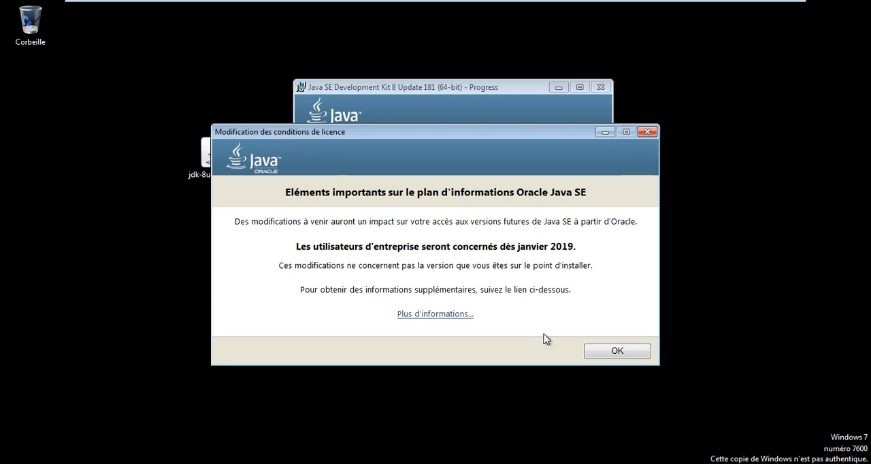
{"action": "left_click", "coordinate": [618, 351]}
{"action": "left_click", "coordinate": [243, 132]}
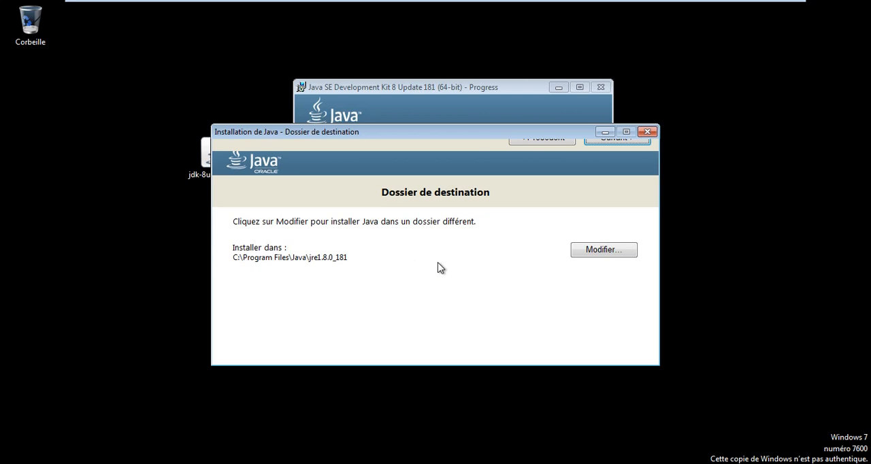
{"action": "left_click", "coordinate": [608, 251]}
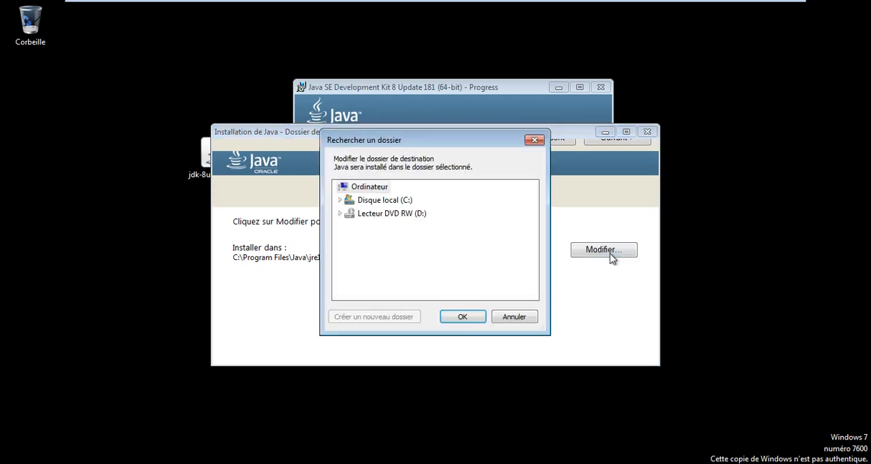
{"action": "left_click", "coordinate": [518, 319]}
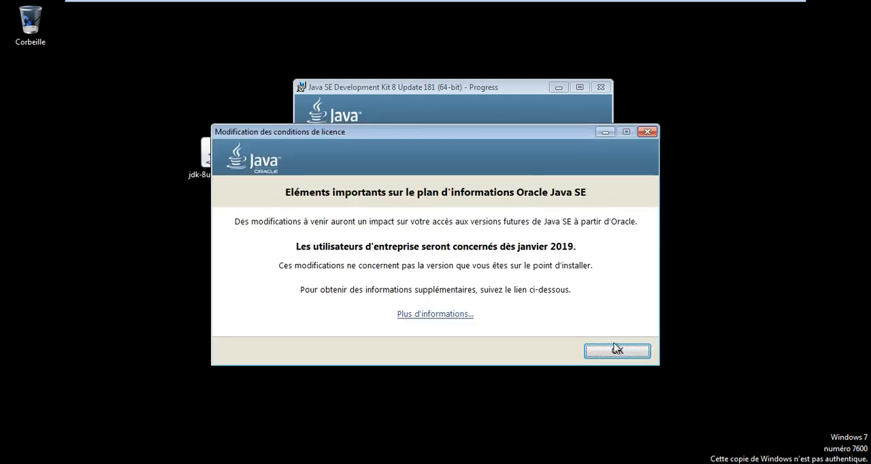
{"action": "left_click", "coordinate": [614, 349]}
{"action": "left_click", "coordinate": [641, 215]}
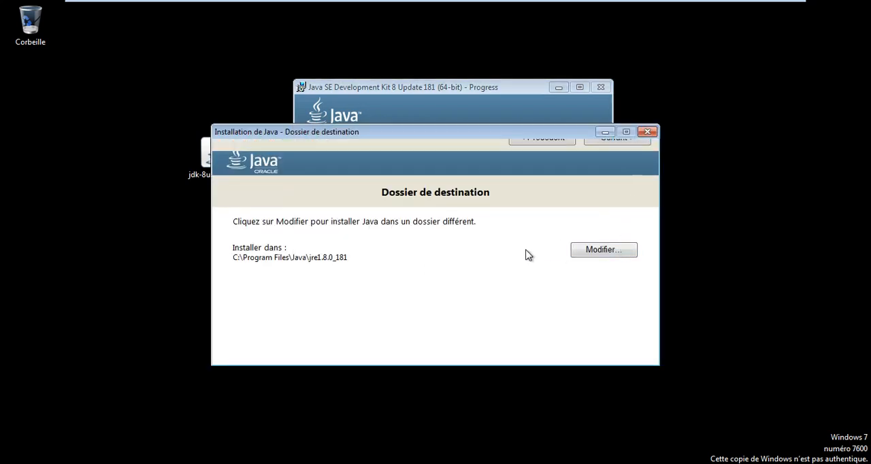
{"action": "left_click", "coordinate": [625, 143]}
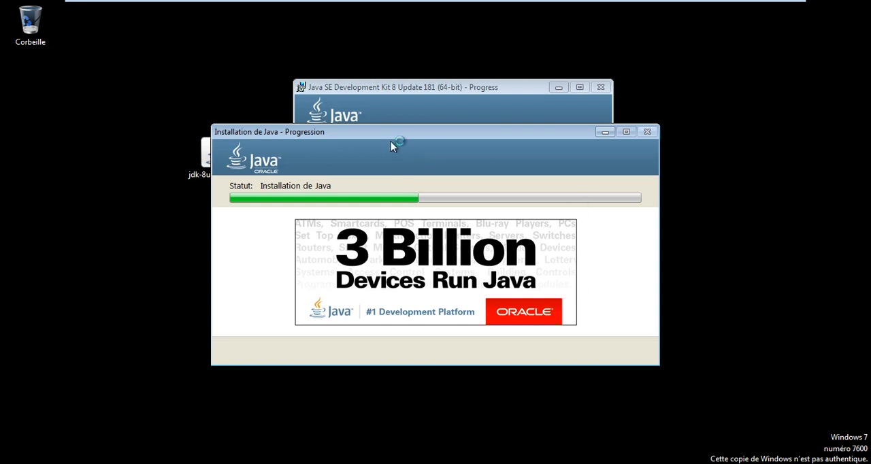
- Open a file explorer window on the computer's drives and browse to the Java folder in Programmes on drive C:
{"action": "left_click_drag", "start_coordinate": [388, 132], "coordinate": [432, 147]}
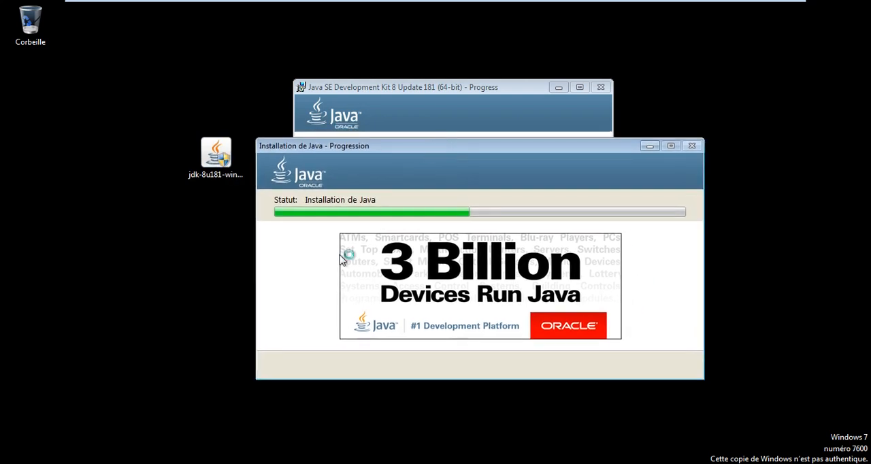
{"action": "left_click", "coordinate": [15, 463]}
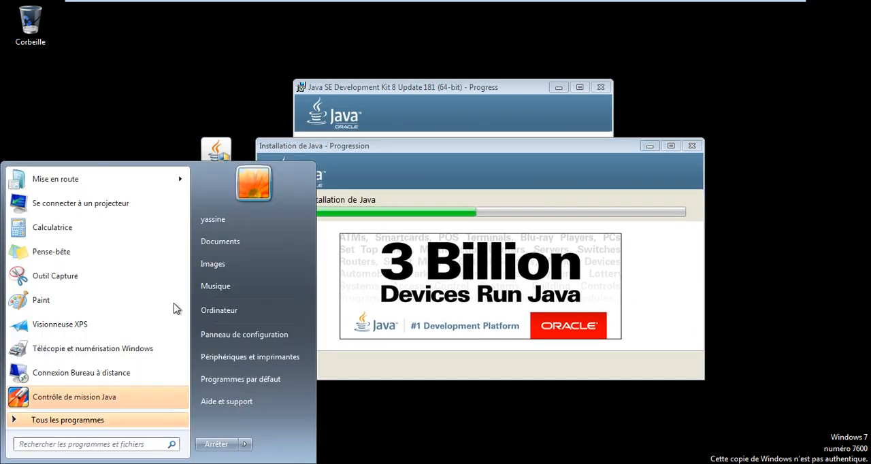
{"action": "left_click", "coordinate": [244, 318]}
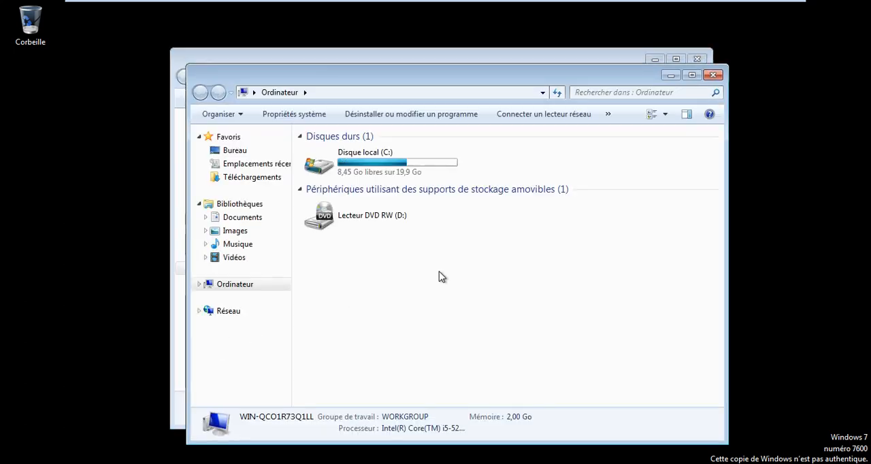
{"action": "left_click", "coordinate": [713, 75]}
{"action": "left_click", "coordinate": [397, 148]}
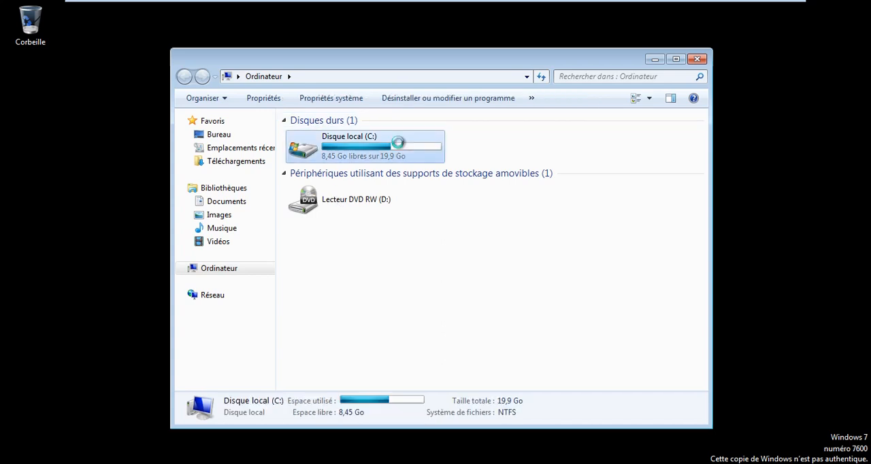
{"action": "double_click", "coordinate": [397, 147]}
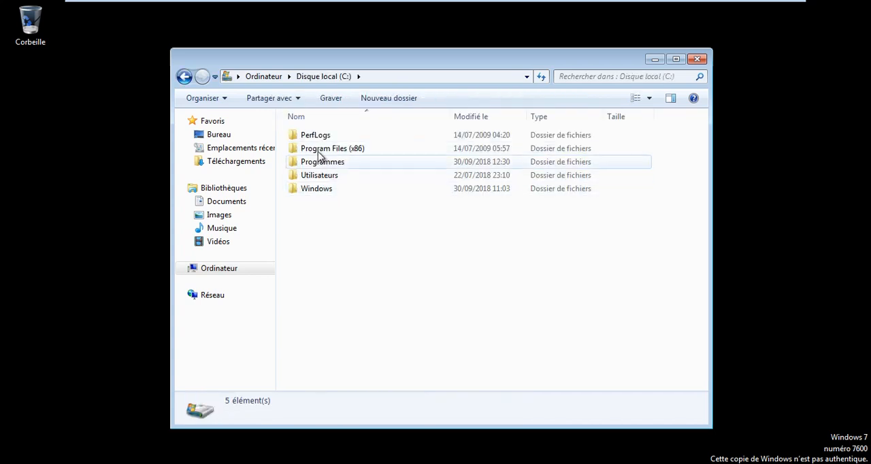
{"action": "double_click", "coordinate": [332, 163]}
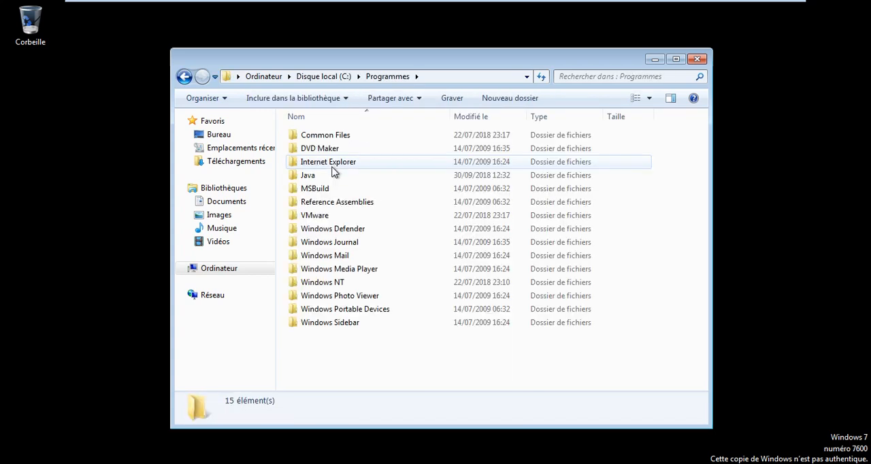
{"action": "left_click", "coordinate": [317, 176]}
{"action": "double_click", "coordinate": [316, 176]}
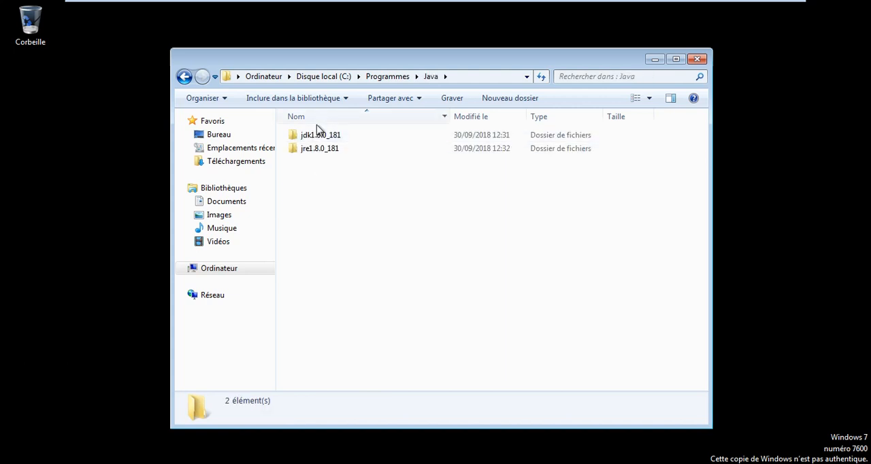
- Examine the contents of the jdk1.8.0_181 and jre1.8.0_181 folders and minimise the file explorer window
{"action": "left_click_drag", "start_coordinate": [317, 169], "coordinate": [361, 118]}
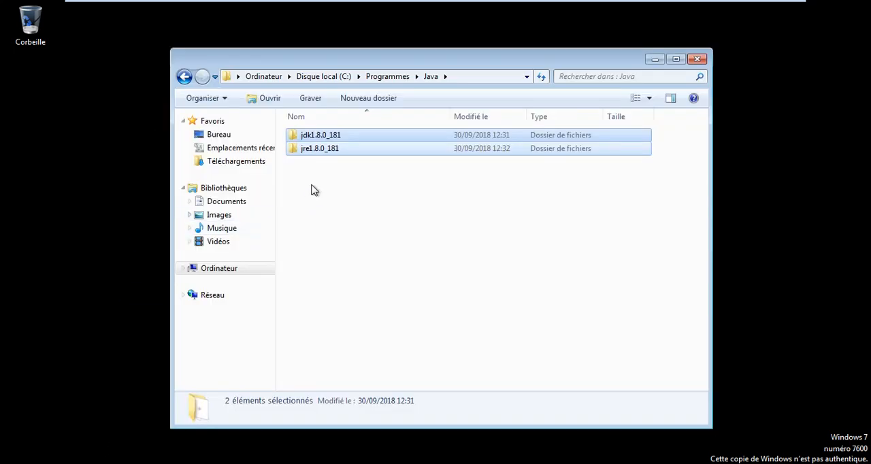
{"action": "double_click", "coordinate": [317, 142]}
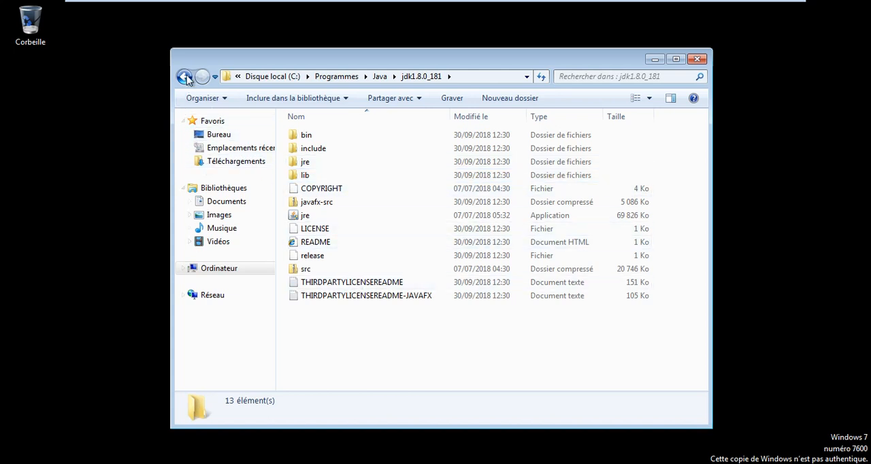
{"action": "left_click", "coordinate": [184, 77]}
{"action": "left_click", "coordinate": [369, 181]}
{"action": "double_click", "coordinate": [320, 149]}
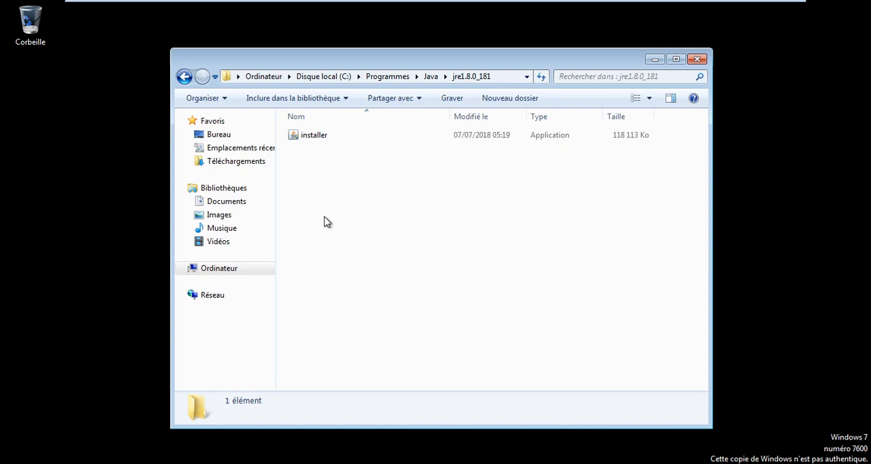
{"action": "left_click", "coordinate": [185, 76]}
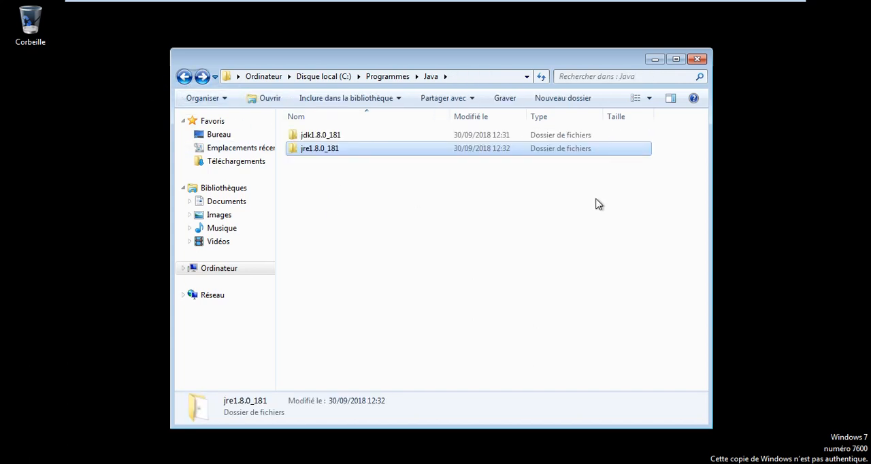
{"action": "left_click", "coordinate": [651, 60]}
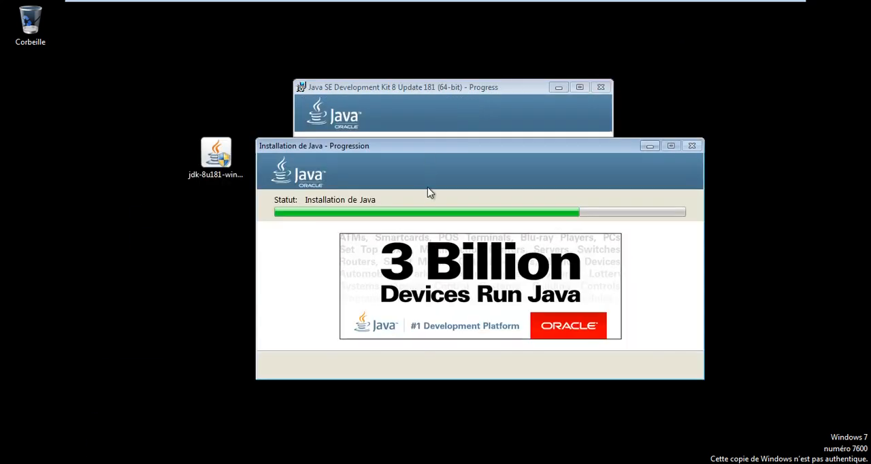
- Close the completed JDK installer and run cmd to open a new Command Prompt
{"action": "left_click_drag", "start_coordinate": [474, 144], "coordinate": [435, 137]}
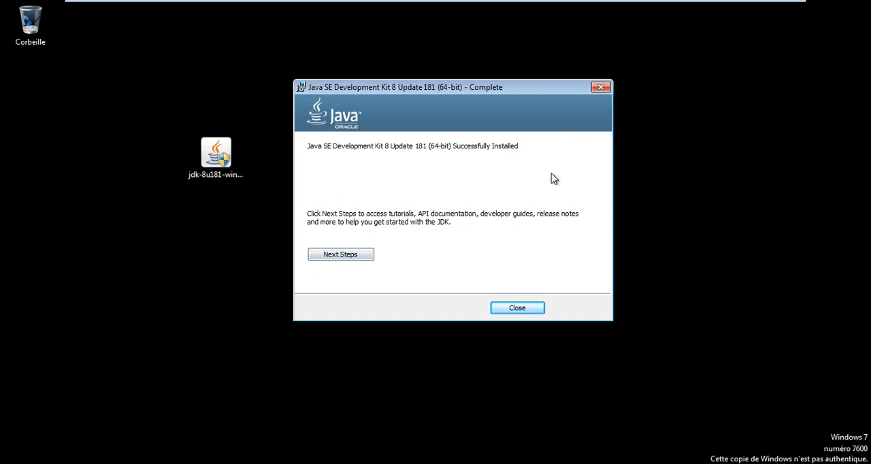
{"action": "left_click", "coordinate": [521, 310]}
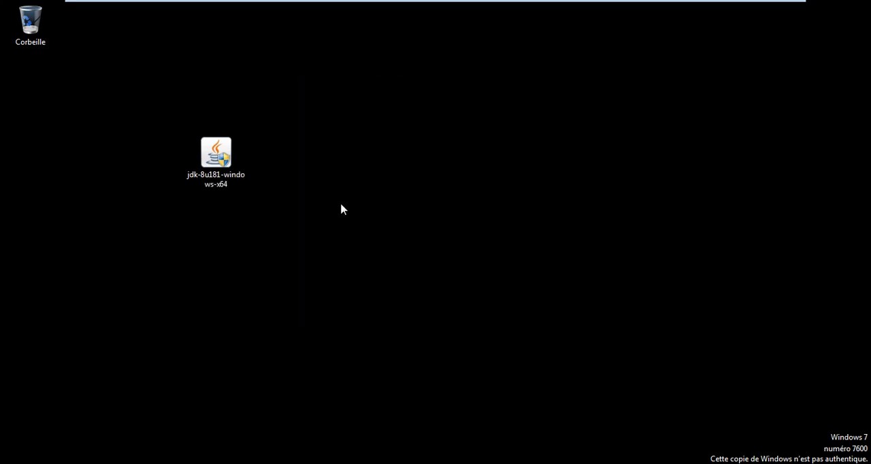
{"action": "key", "text": "super+r"}
{"action": "type", "text": "cmd"}
{"action": "key", "text": "Return"}
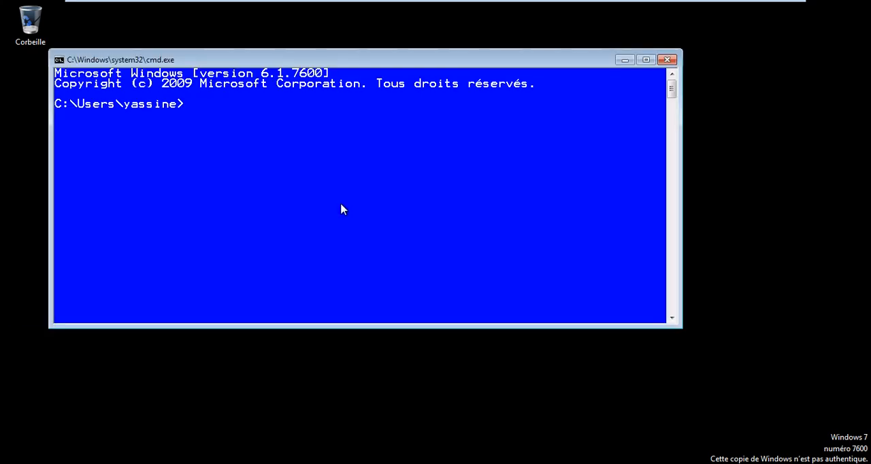
- Run java -version and javac -version to check the installed runtime and compiler
{"action": "type", "text": "java -version"}
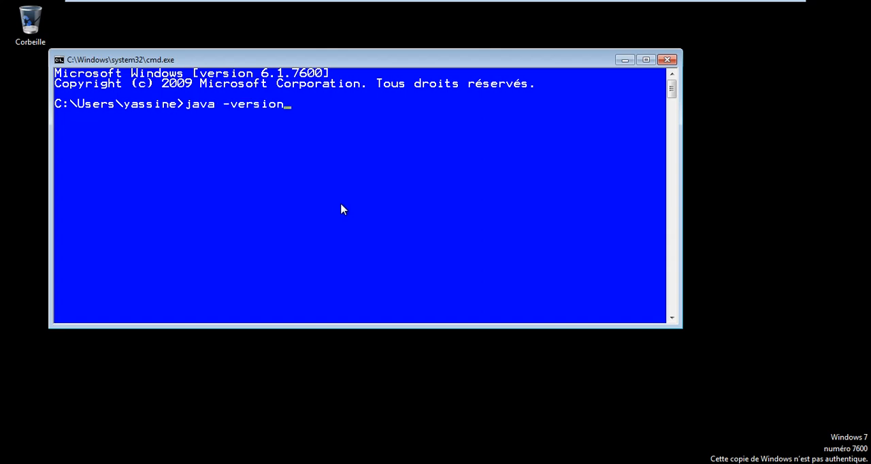
{"action": "key", "text": "Return"}
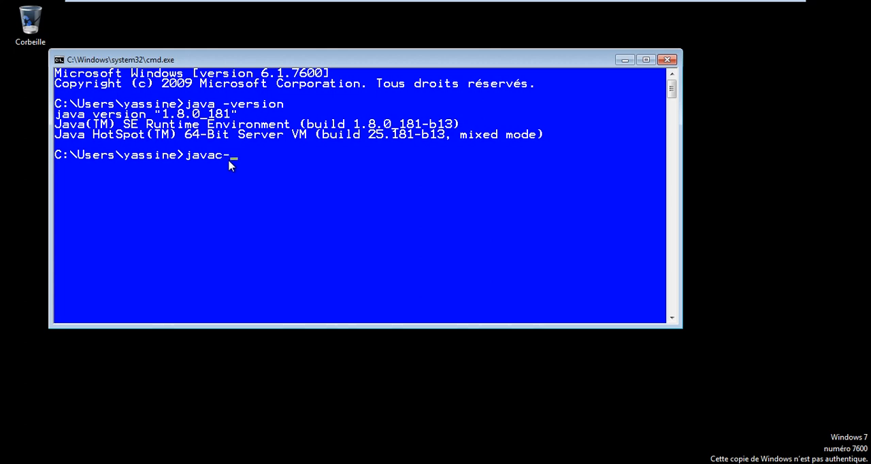
{"action": "type", "text": "n"}
{"action": "key", "text": "Return"}
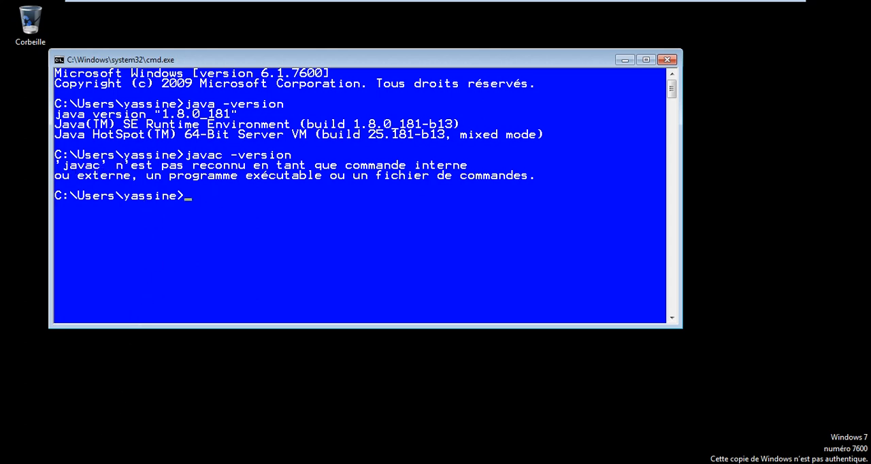
- Bring back the file explorer window and browse from drive C: through Programmes and Java to the bin folder of jdk1.8.0_181
{"action": "left_click", "coordinate": [143, 463]}
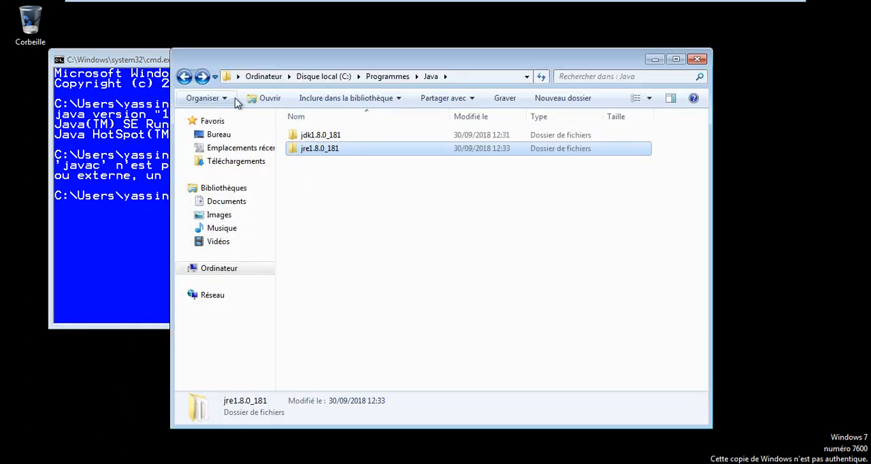
{"action": "left_click", "coordinate": [221, 270]}
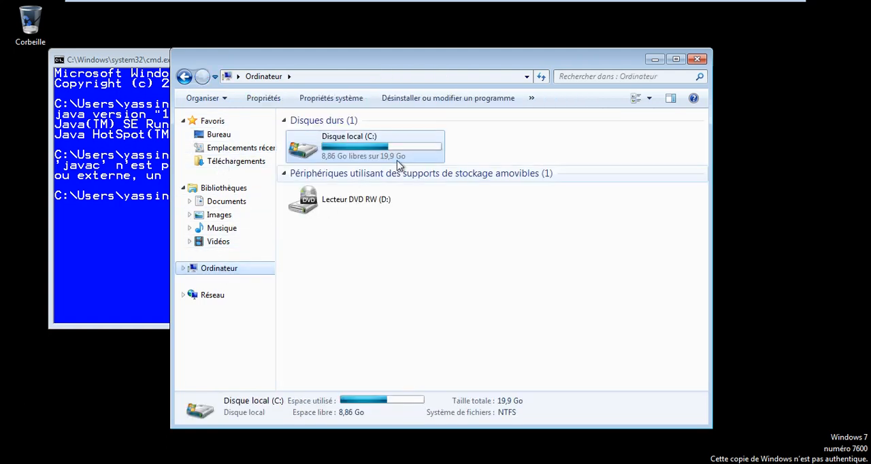
{"action": "double_click", "coordinate": [398, 153]}
{"action": "left_click", "coordinate": [328, 165]}
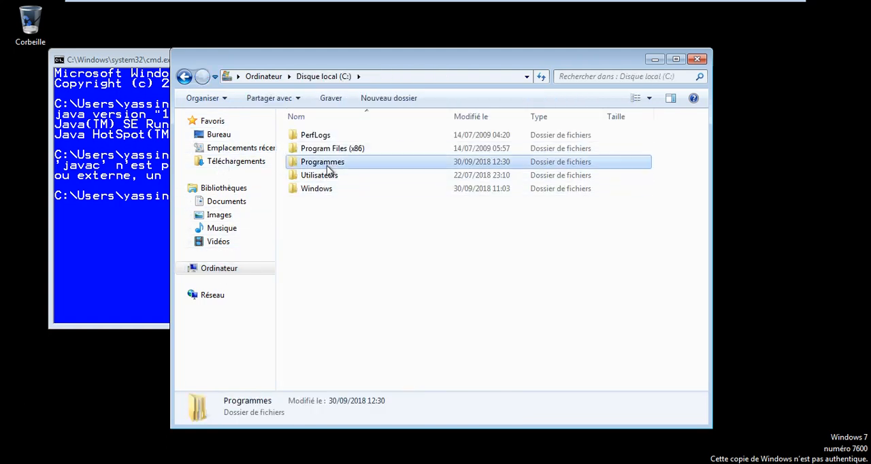
{"action": "double_click", "coordinate": [327, 168]}
{"action": "double_click", "coordinate": [327, 176]}
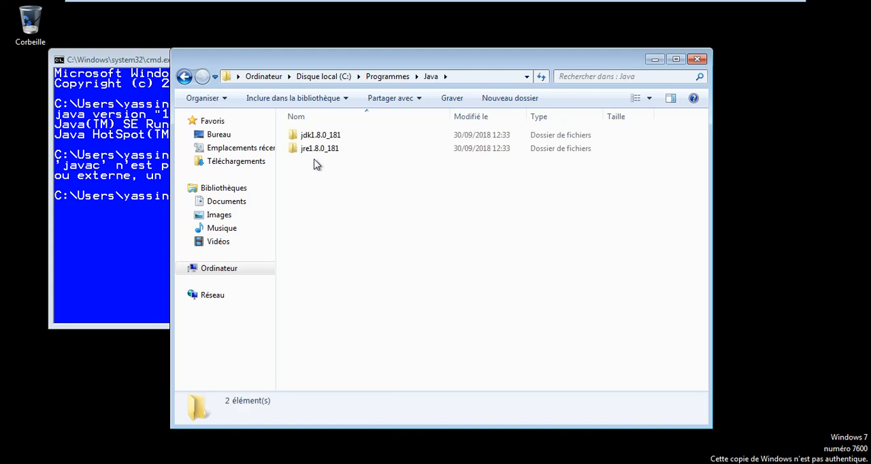
{"action": "double_click", "coordinate": [334, 137]}
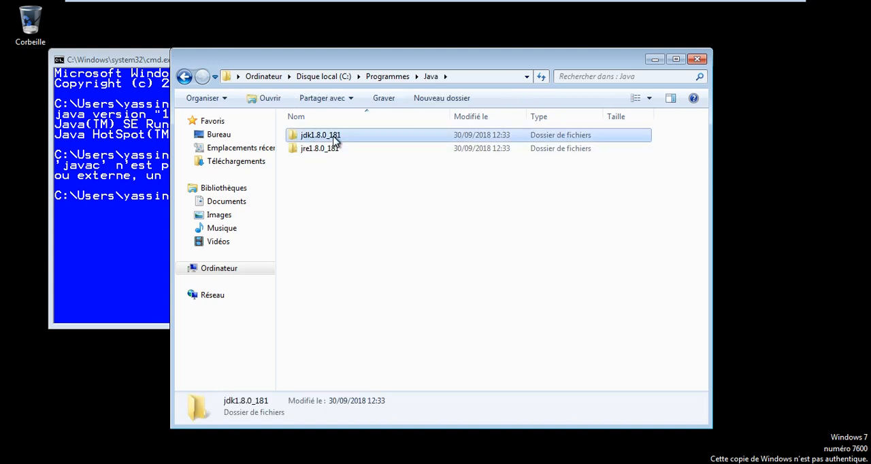
{"action": "left_click", "coordinate": [491, 78]}
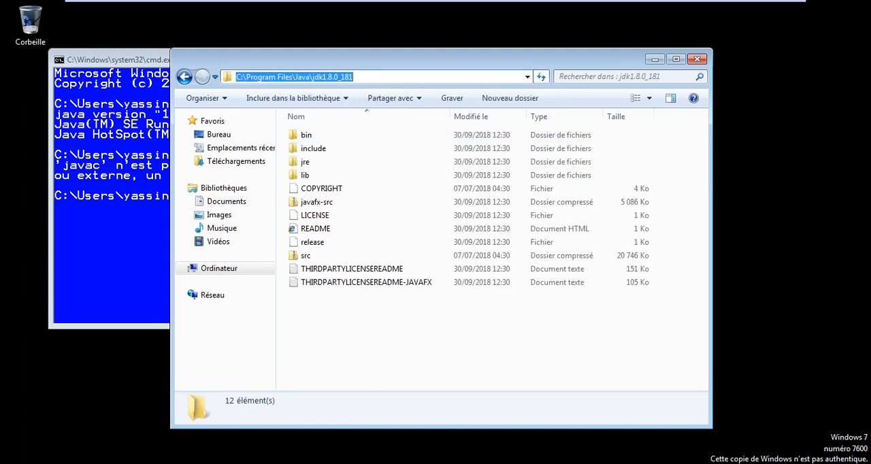
{"action": "double_click", "coordinate": [305, 137]}
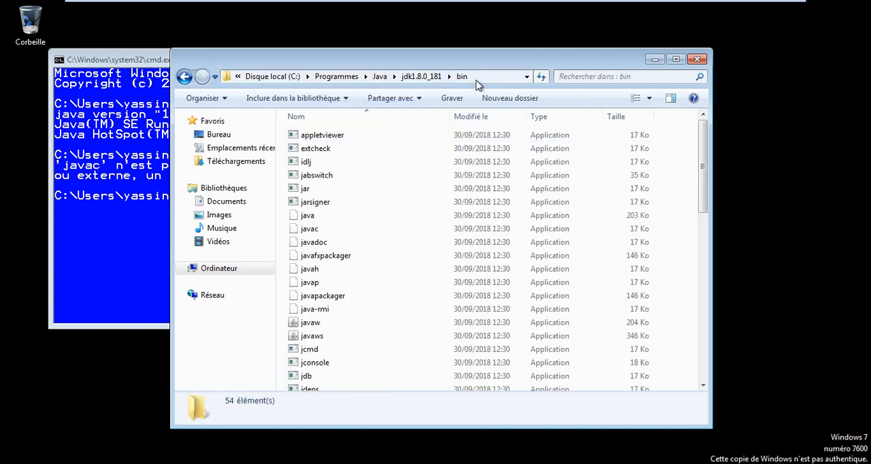
- Copy the full path of the bin folder, C:\Program Files\Java\jdk1.8.0_181\bin
{"action": "left_click", "coordinate": [482, 78]}
{"action": "key", "text": "ctrl+c"}
{"action": "right_click", "coordinate": [328, 76]}
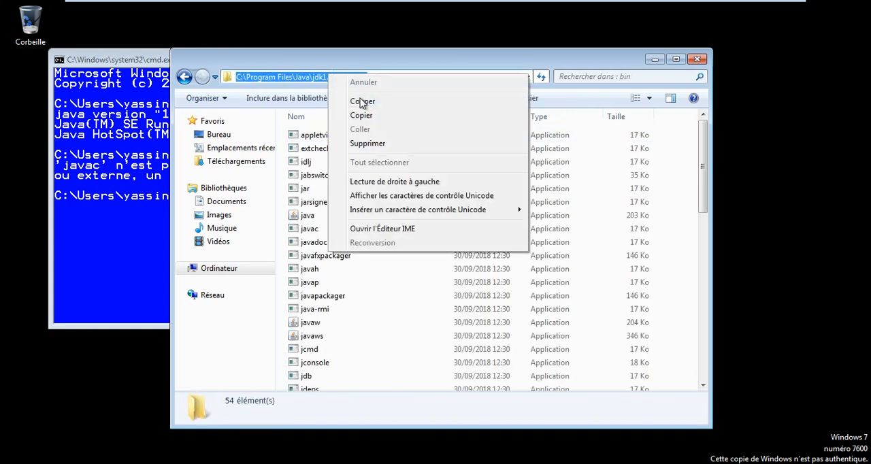
{"action": "left_click", "coordinate": [367, 116]}
{"action": "right_click", "coordinate": [344, 83]}
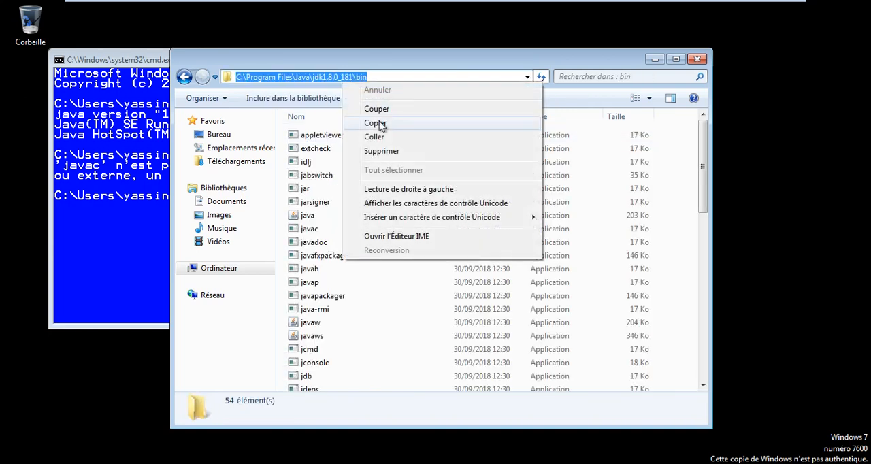
{"action": "left_click", "coordinate": [370, 120]}
- Open the computer's properties in a maximised window and bring up the environment variables from the advanced system settings
{"action": "left_click", "coordinate": [4, 449]}
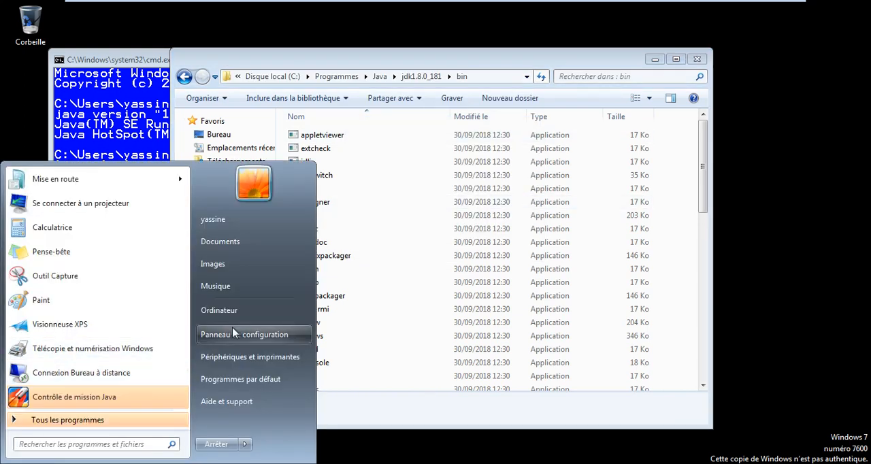
{"action": "left_click", "coordinate": [238, 309]}
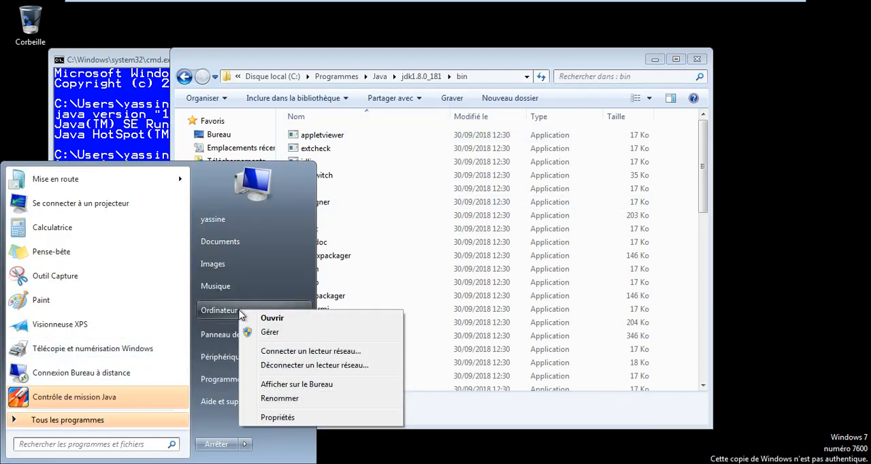
{"action": "left_click", "coordinate": [246, 414]}
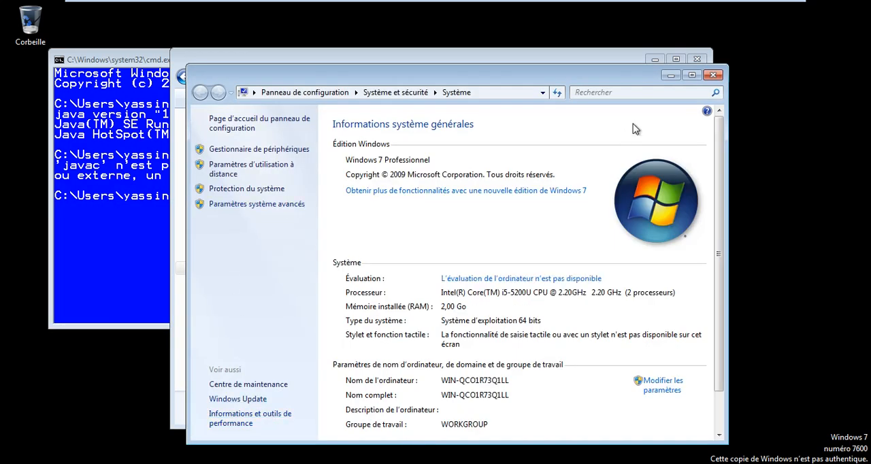
{"action": "left_click", "coordinate": [692, 76]}
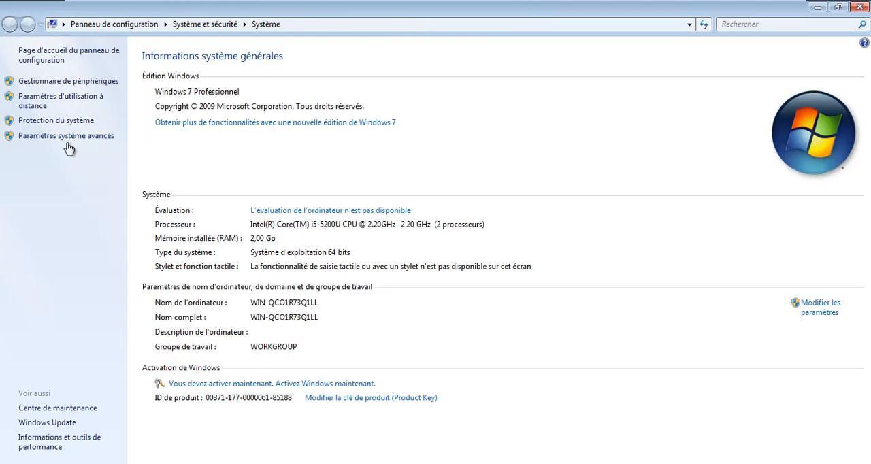
{"action": "left_click", "coordinate": [102, 137]}
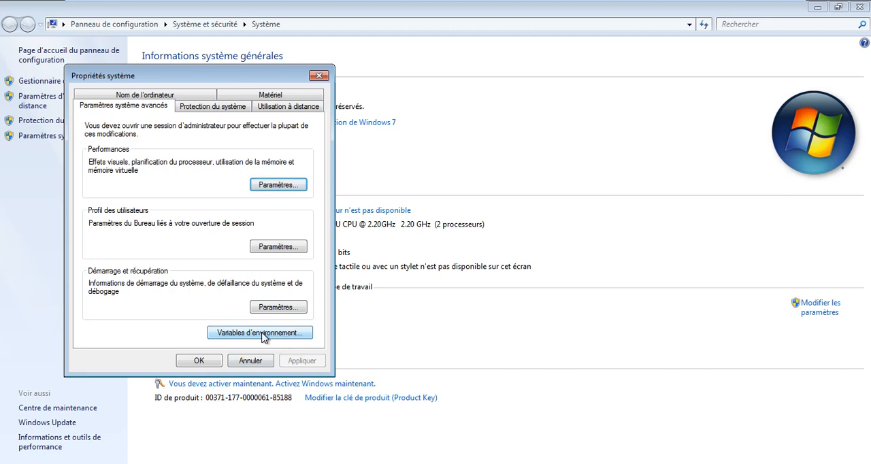
{"action": "left_click", "coordinate": [263, 338]}
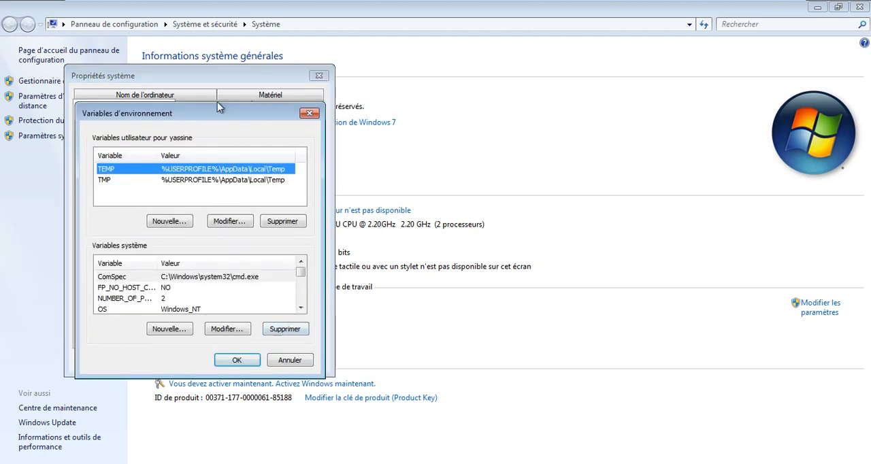
{"action": "left_click_drag", "start_coordinate": [219, 108], "coordinate": [340, 96]}
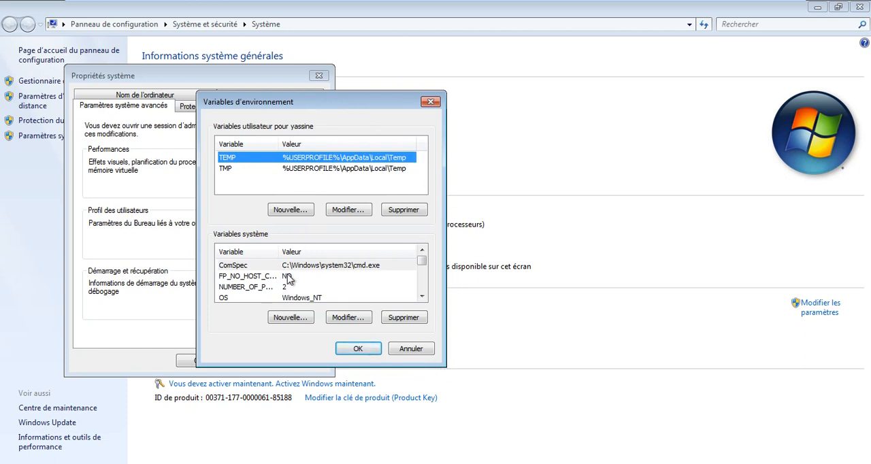
- Append ;C:\Program Files\Java\jdk1.8.0_181\bin to the end of the Path system variable's value and confirm the edit
{"action": "left_click", "coordinate": [404, 265]}
{"action": "scroll", "coordinate": [400, 274], "scroll_direction": "down", "scroll_amount": 2}
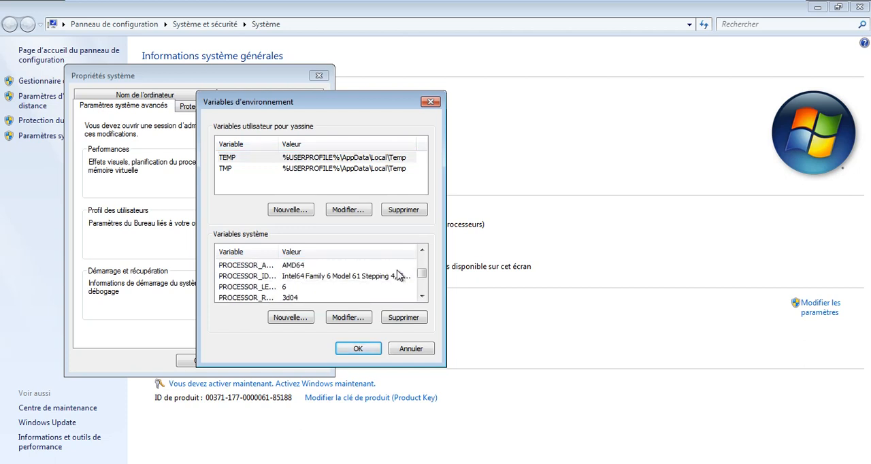
{"action": "scroll", "coordinate": [399, 275], "scroll_direction": "down", "scroll_amount": 2}
{"action": "scroll", "coordinate": [400, 274], "scroll_direction": "up", "scroll_amount": 4}
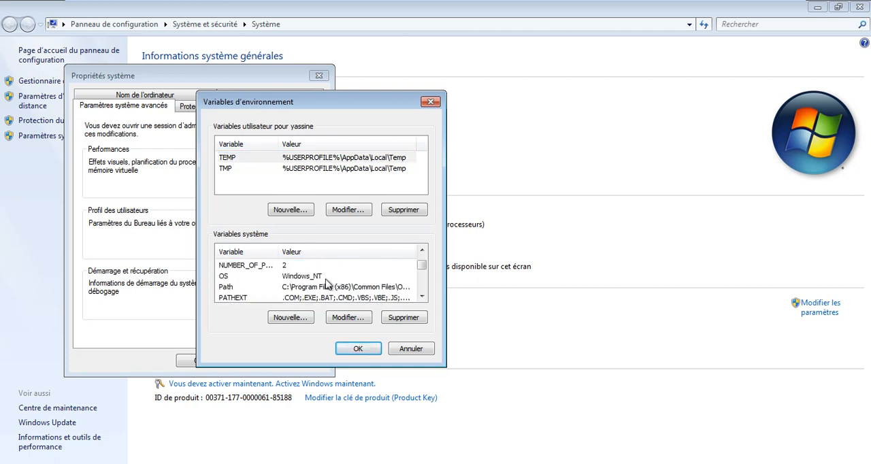
{"action": "left_click", "coordinate": [300, 288]}
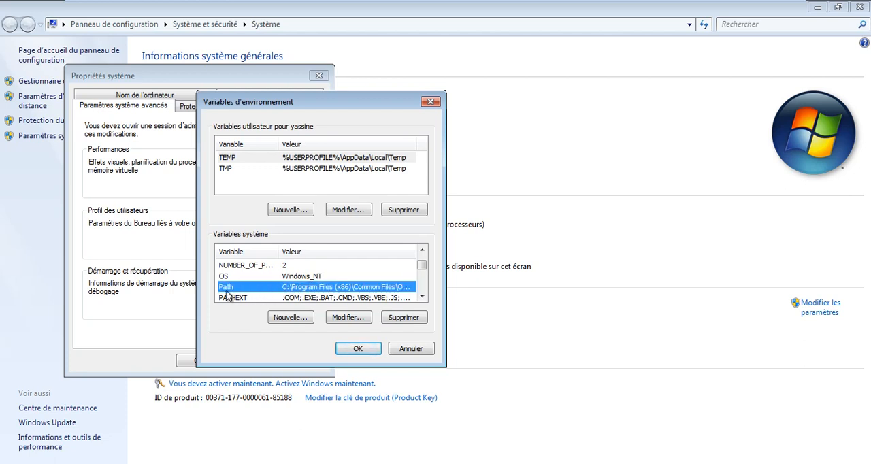
{"action": "left_click", "coordinate": [347, 316]}
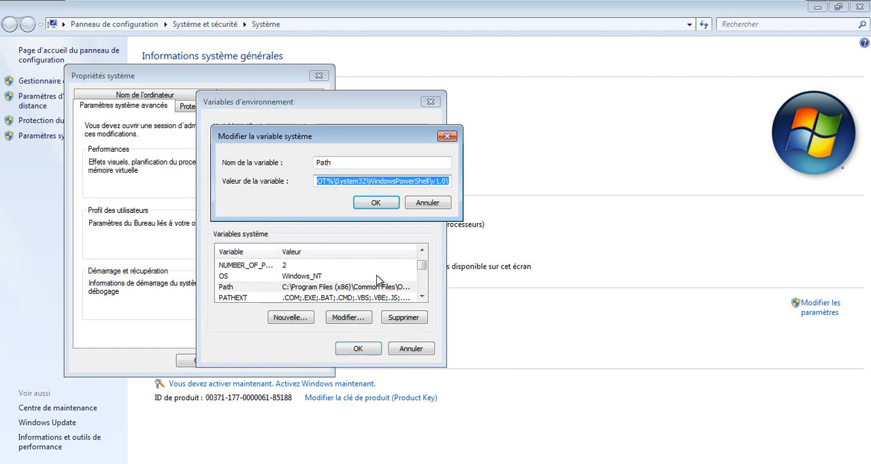
{"action": "left_click_drag", "start_coordinate": [432, 182], "coordinate": [293, 181]}
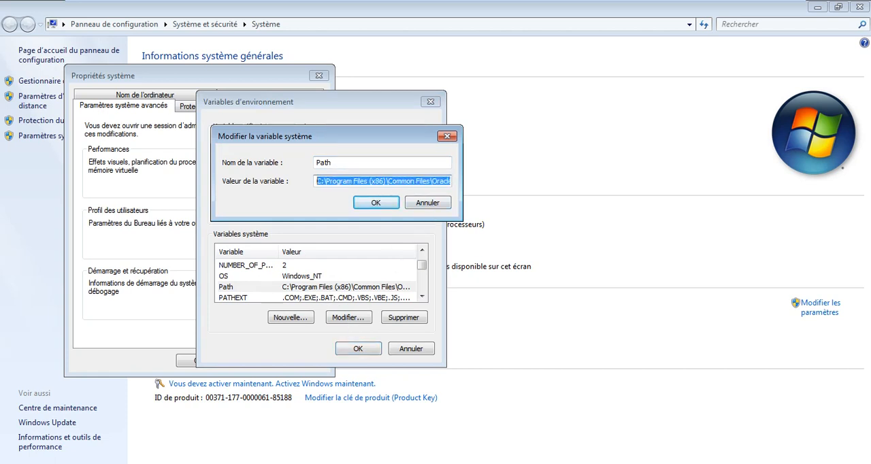
{"action": "left_click", "coordinate": [387, 181]}
{"action": "key", "text": "ctrl+a"}
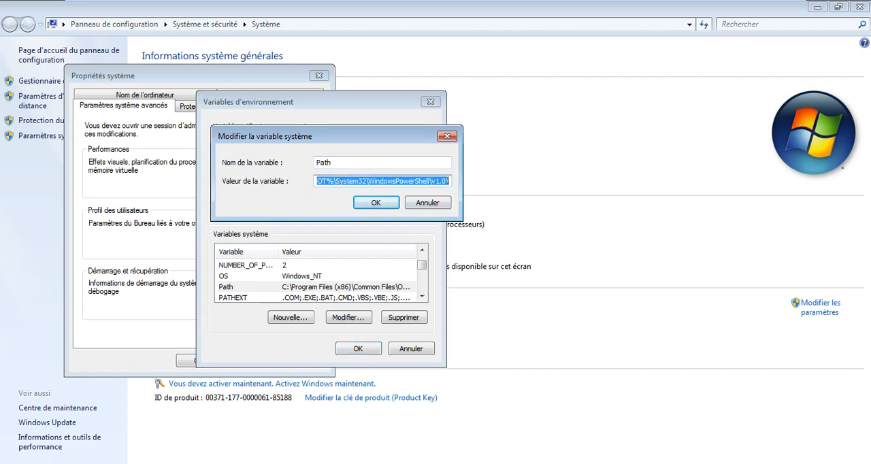
{"action": "key", "text": "End"}
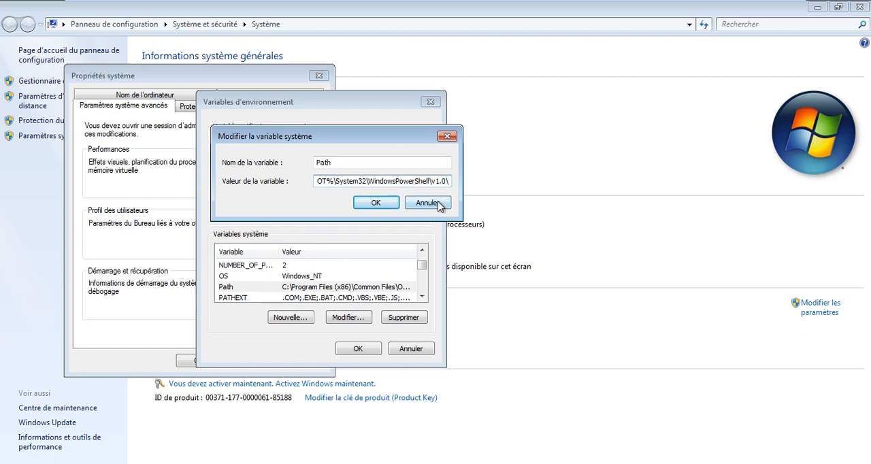
{"action": "type", "text": ";"}
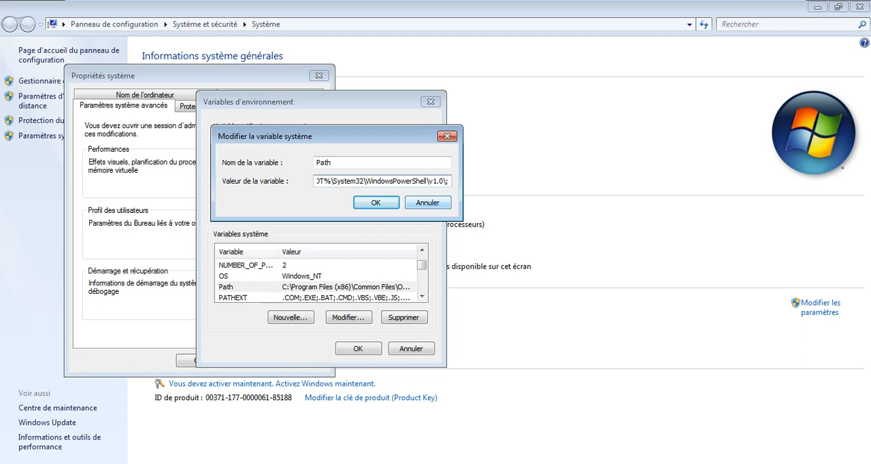
{"action": "key", "text": "ctrl+v"}
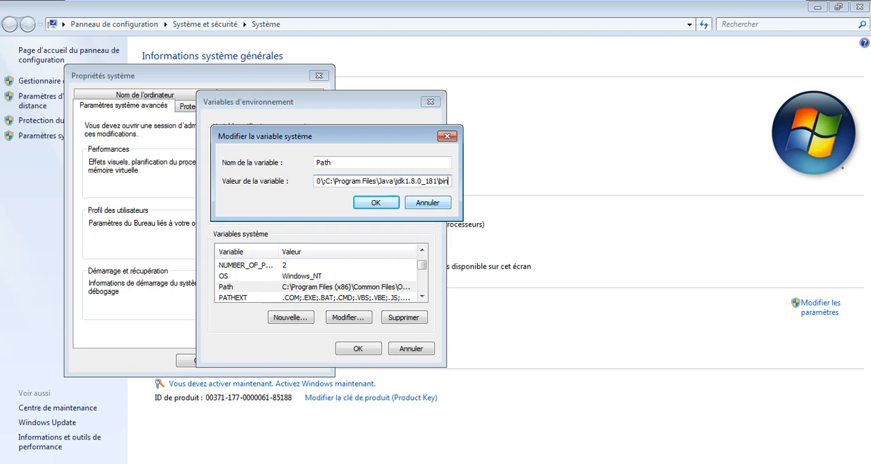
{"action": "left_click", "coordinate": [361, 203]}
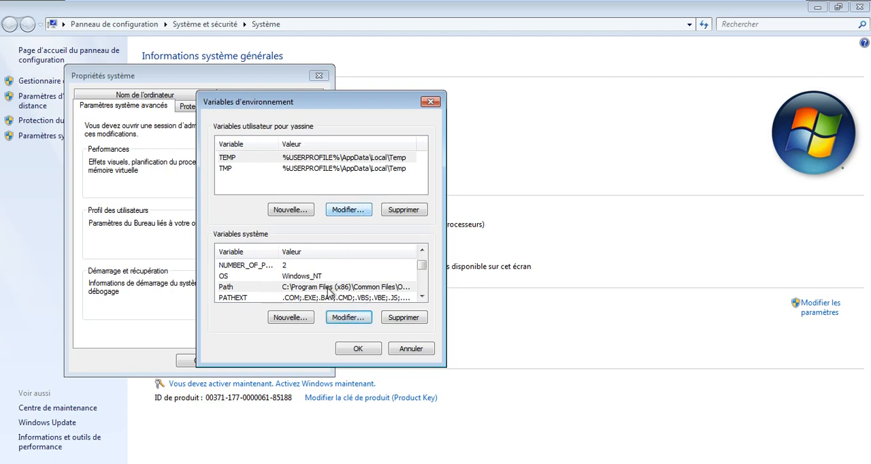
- Create a system variable JAVA_HOME with the value C:\Program Files\Java\jdk1.8.0_181 and accept the environment and system property changes
{"action": "left_click", "coordinate": [290, 318]}
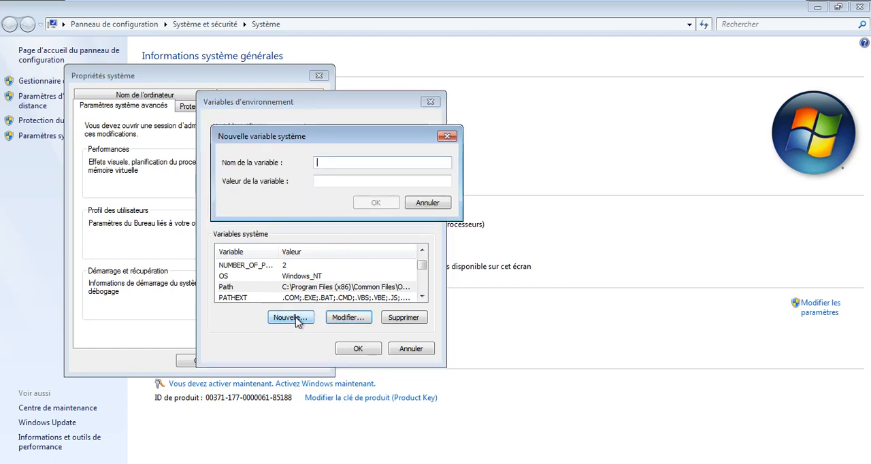
{"action": "type", "text": "JAVA_"}
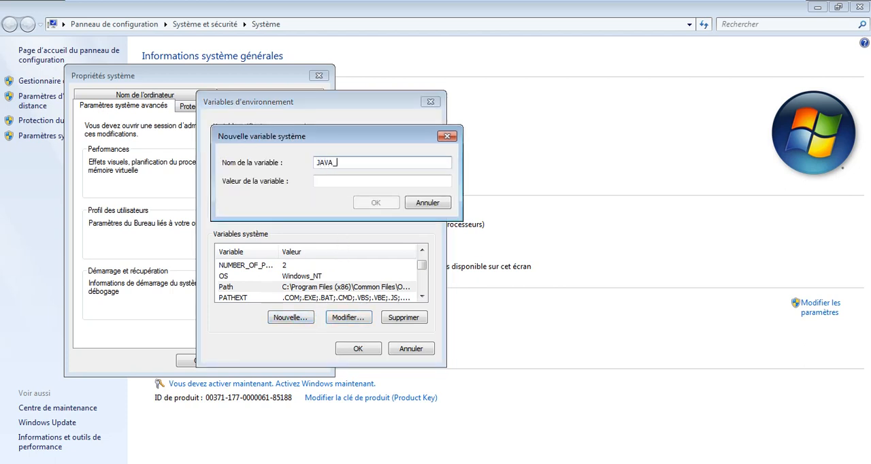
{"action": "type", "text": "HOME"}
{"action": "left_click", "coordinate": [345, 182]}
{"action": "type", "text": "C:\\Program Files\\Java\\jdk1.8.0_181"}
{"action": "type", "text": "A_"}
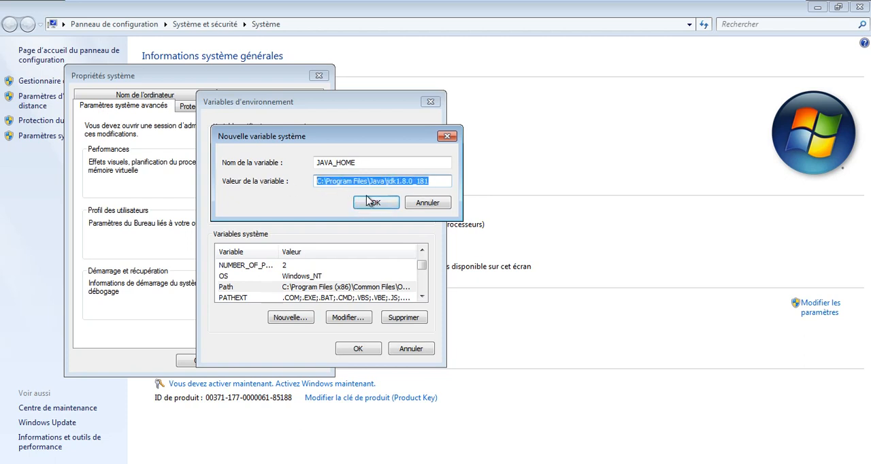
{"action": "left_click", "coordinate": [371, 202]}
{"action": "left_click", "coordinate": [358, 349]}
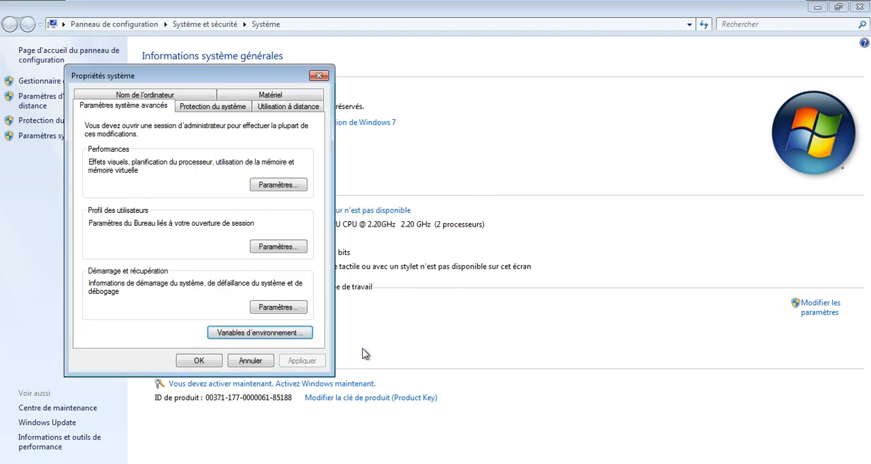
{"action": "left_click", "coordinate": [192, 366]}
- Run javac -version again in the Command Prompt that is already open
{"action": "left_click", "coordinate": [188, 462]}
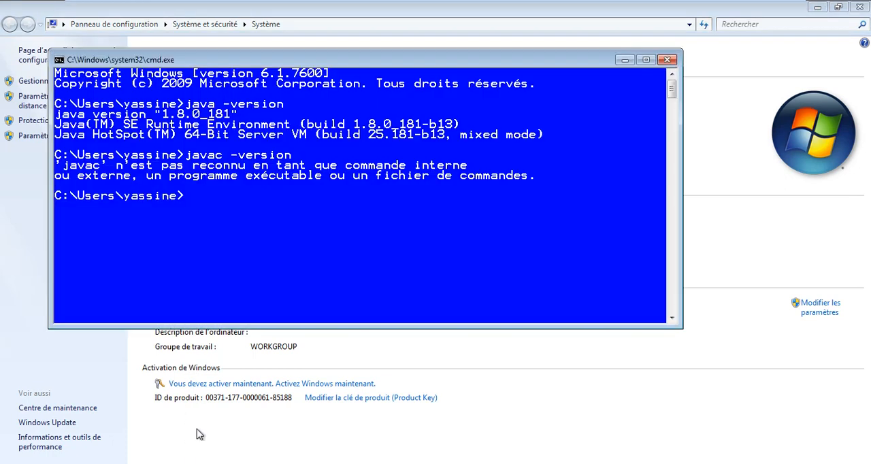
{"action": "key", "text": "Up"}
{"action": "key", "text": "Return"}
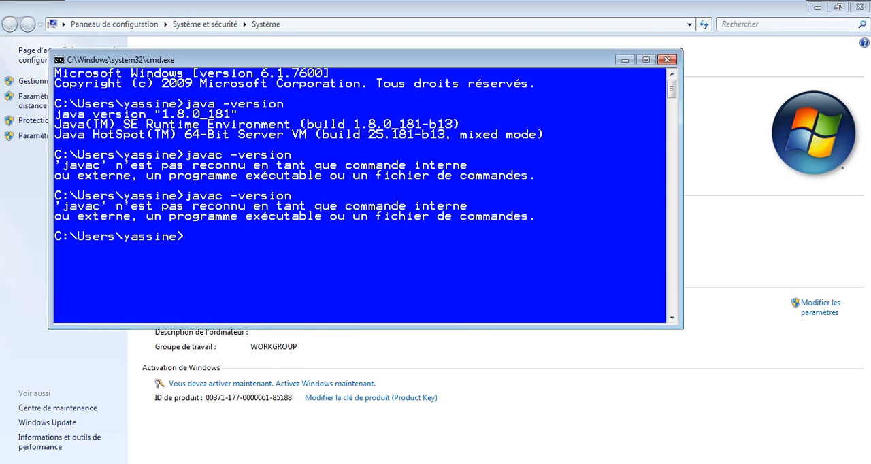
- Bring up the environment variables from the advanced system settings and open the Path system variable for editing
{"action": "left_click", "coordinate": [6, 196]}
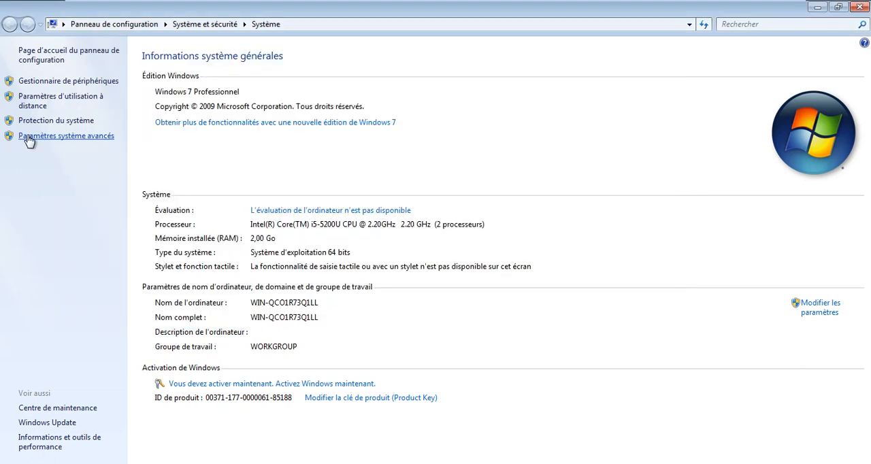
{"action": "left_click", "coordinate": [30, 138]}
{"action": "left_click", "coordinate": [294, 351]}
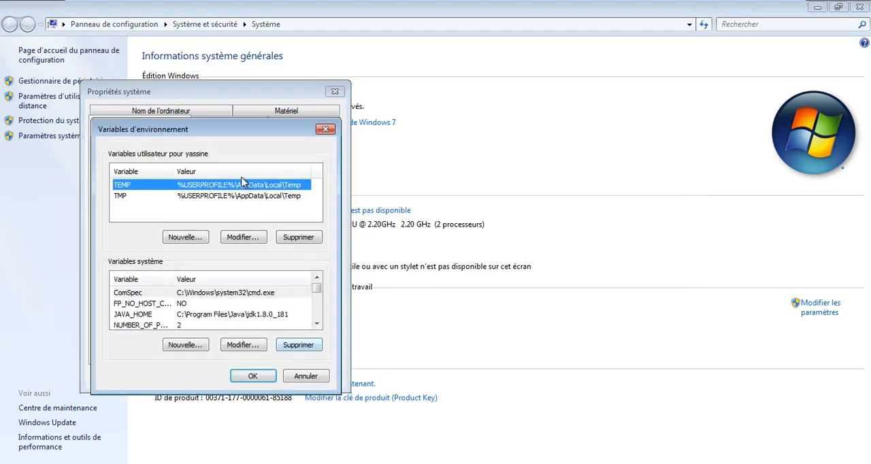
{"action": "scroll", "coordinate": [320, 303], "scroll_direction": "down", "scroll_amount": 4}
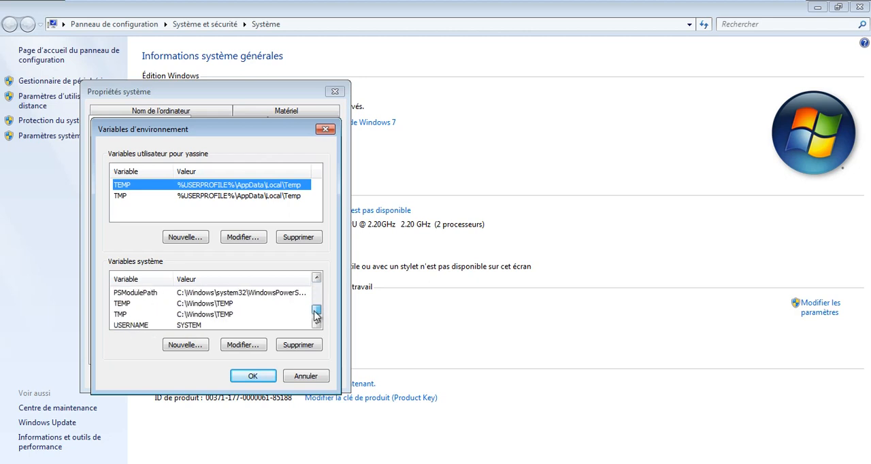
{"action": "left_click", "coordinate": [201, 304]}
{"action": "key", "text": "p"}
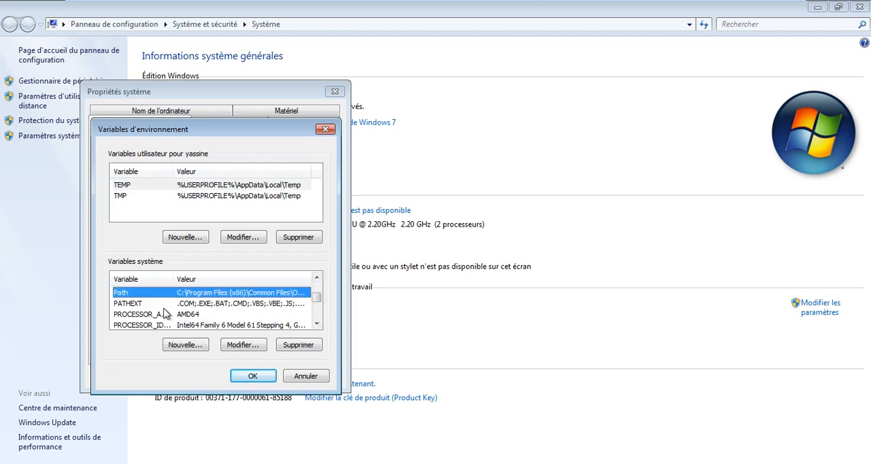
{"action": "left_click", "coordinate": [239, 345]}
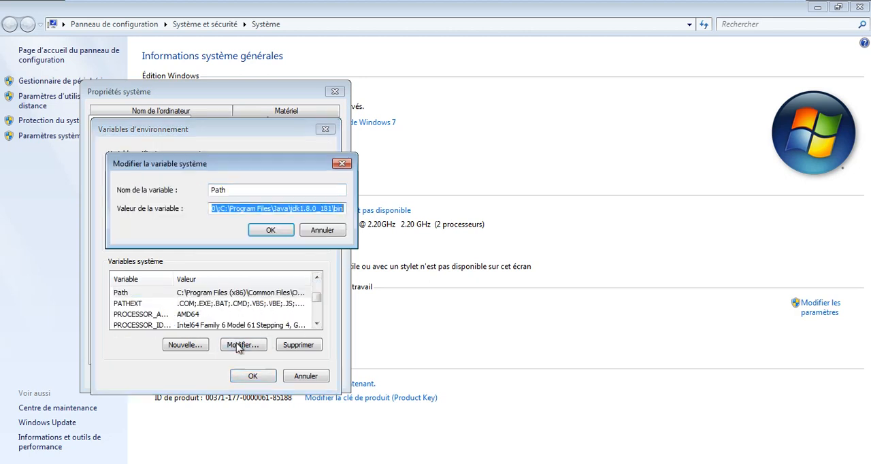
- Retype the semicolon before C:\Program Files\Java\jdk1.8.0_181\bin in Path, end the value with a semicolon, and accept the changes
{"action": "left_click", "coordinate": [312, 208]}
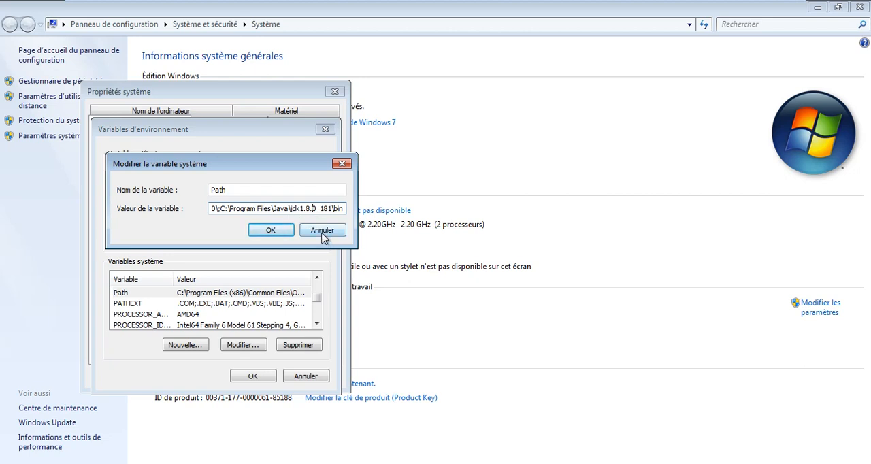
{"action": "key", "text": "Left"}
{"action": "key", "text": "Left"}
{"action": "key", "text": "Left"}
{"action": "key", "text": "Left"}
{"action": "key", "text": "Left"}
{"action": "key", "text": "Left"}
{"action": "key", "text": "Left"}
{"action": "key", "text": "Left"}
{"action": "key", "text": "Left"}
{"action": "key", "text": "Left"}
{"action": "key", "text": "Left"}
{"action": "key", "text": "Left"}
{"action": "key", "text": "Left"}
{"action": "key", "text": "Left"}
{"action": "key", "text": "Left"}
{"action": "key", "text": "Left"}
{"action": "key", "text": "Left"}
{"action": "key", "text": "Left"}
{"action": "key", "text": "Left"}
{"action": "key", "text": "Left"}
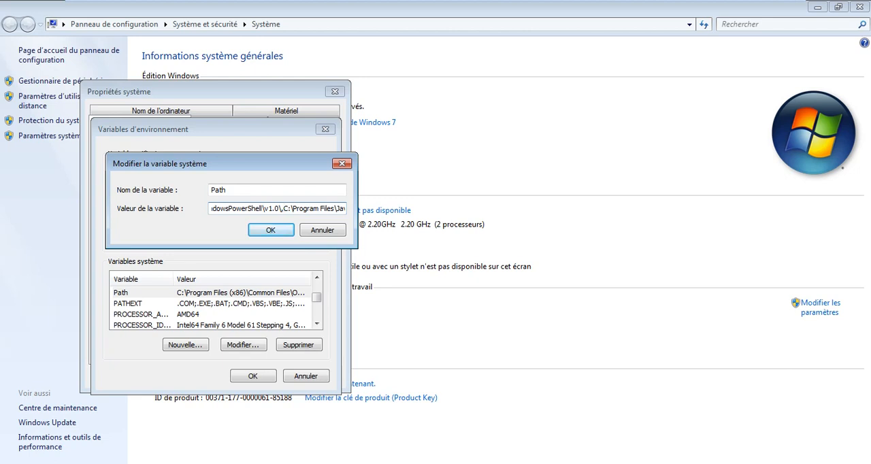
{"action": "key", "text": "BackSpace"}
{"action": "type", "text": ";"}
{"action": "key", "text": "Right"}
{"action": "key", "text": "Right"}
{"action": "key", "text": "Right"}
{"action": "key", "text": "Right"}
{"action": "key", "text": "Right"}
{"action": "key", "text": "Right"}
{"action": "key", "text": "Right"}
{"action": "key", "text": "Right"}
{"action": "key", "text": "Right"}
{"action": "key", "text": "Right"}
{"action": "key", "text": "Right"}
{"action": "key", "text": "Right"}
{"action": "key", "text": "Right"}
{"action": "key", "text": "Right"}
{"action": "key", "text": "Right"}
{"action": "key", "text": "Right"}
{"action": "key", "text": "Right"}
{"action": "key", "text": "Right"}
{"action": "key", "text": "Right"}
{"action": "key", "text": "Right"}
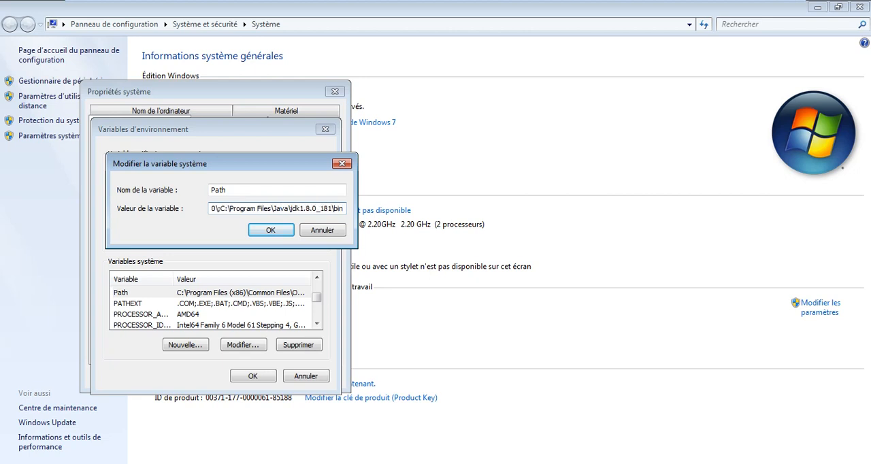
{"action": "left_click", "coordinate": [280, 231]}
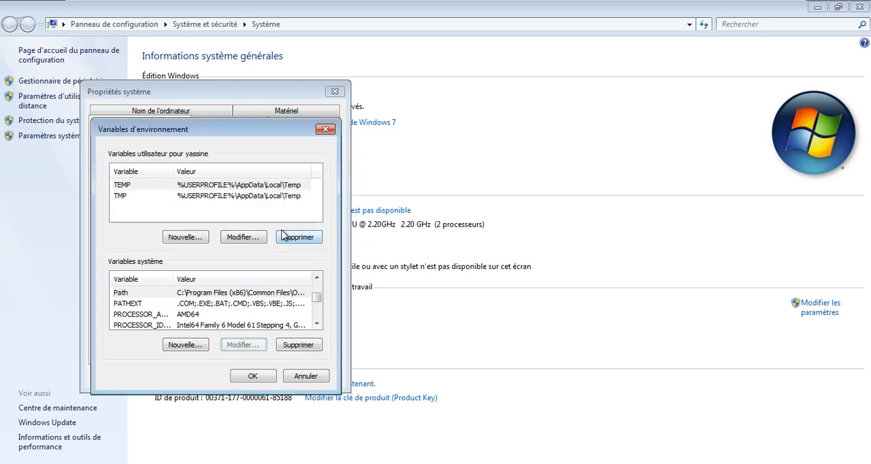
{"action": "left_click", "coordinate": [252, 376]}
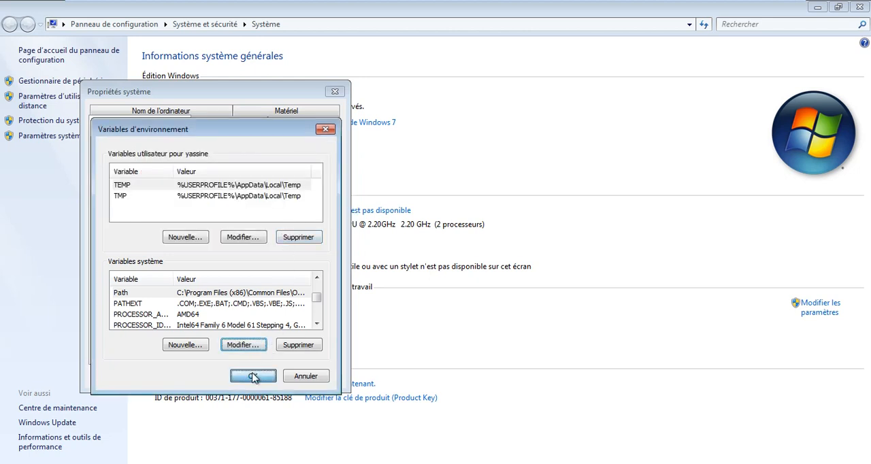
{"action": "left_click", "coordinate": [223, 378]}
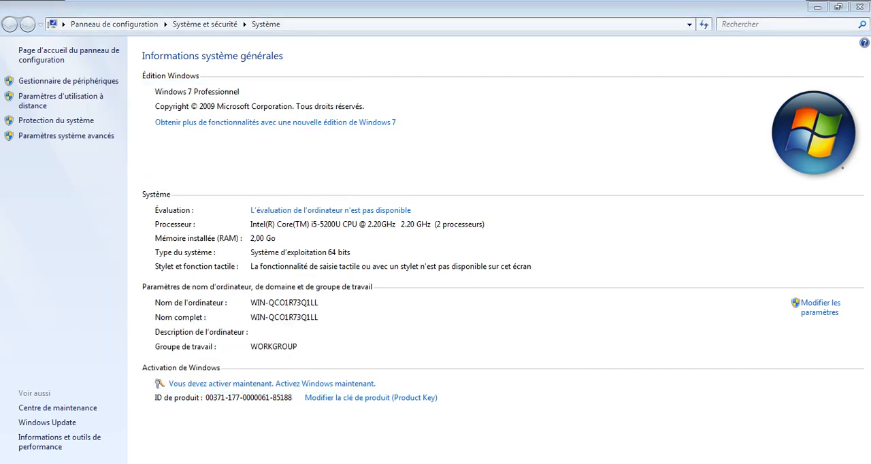
- Return to the open Command Prompt and rerun the javac -version check
{"action": "key", "text": "alt+Tab"}
{"action": "key", "text": "Up"}
{"action": "key", "text": "Return"}
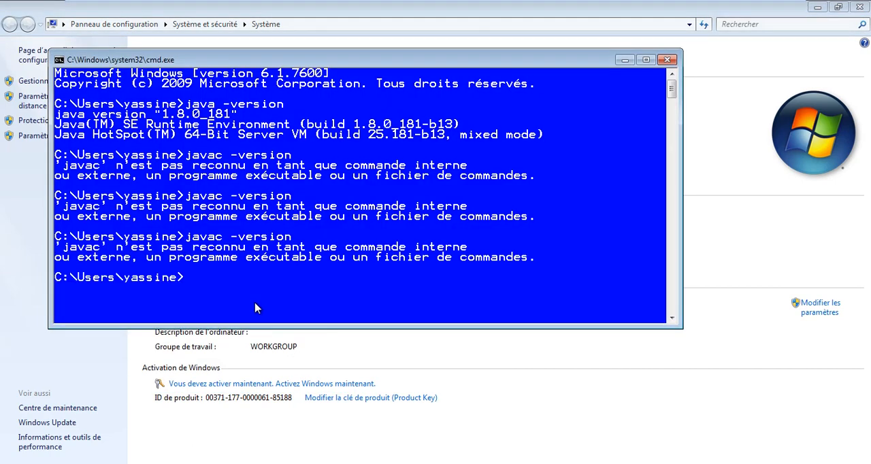
- Close the old Command Prompt, start a fresh one with cmd, and check the compiler with javac -version
{"action": "left_click", "coordinate": [668, 60]}
{"action": "key", "text": "super+r"}
{"action": "type", "text": "cmd"}
{"action": "key", "text": "Return"}
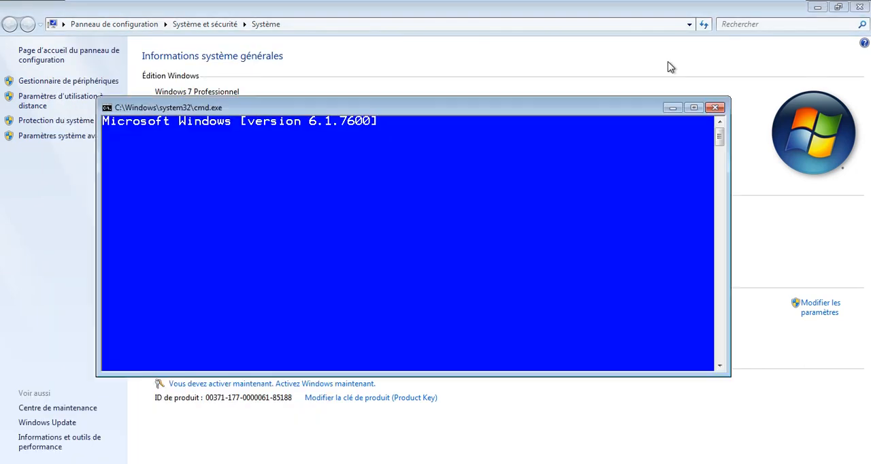
{"action": "type", "text": "javac"}
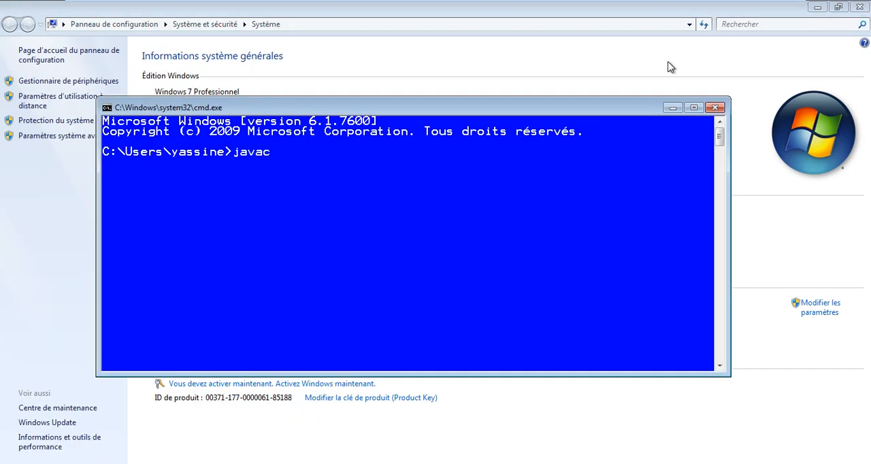
{"action": "type", "text": " -version"}
{"action": "key", "text": "Return"}
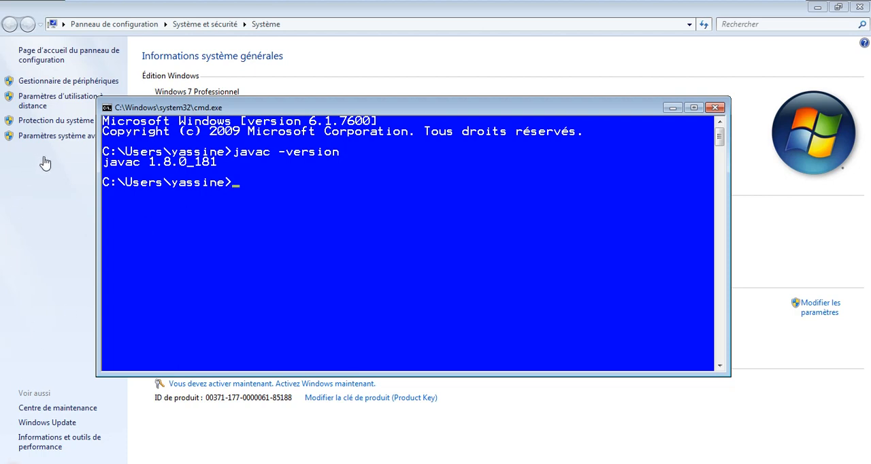
- Reopen the environment variables and review the JDK bin entry at the end of the Path system variable's value
{"action": "left_click", "coordinate": [57, 139]}
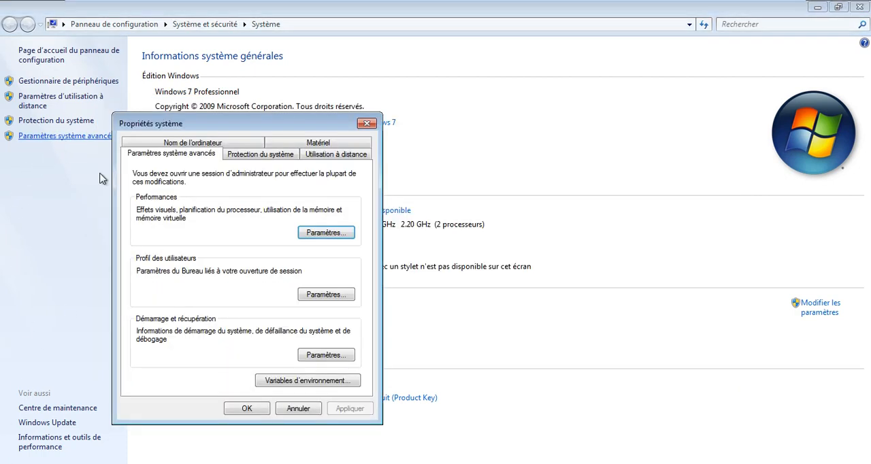
{"action": "left_click", "coordinate": [324, 380]}
{"action": "left_click", "coordinate": [211, 346]}
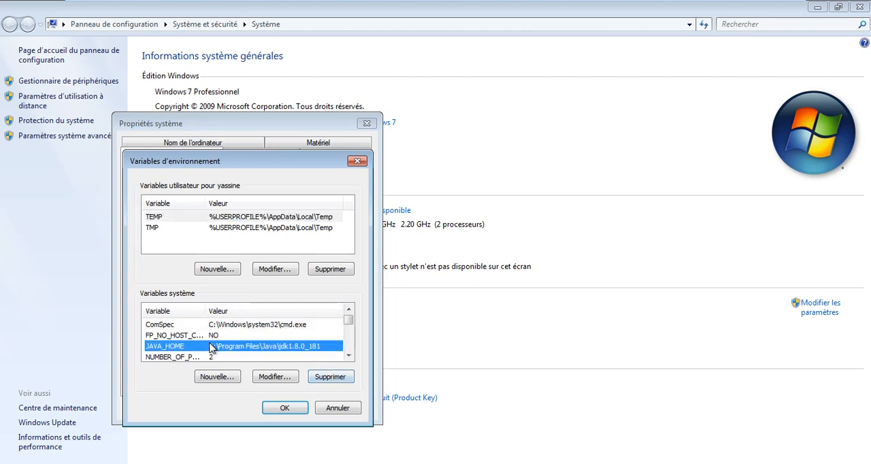
{"action": "key", "text": "p"}
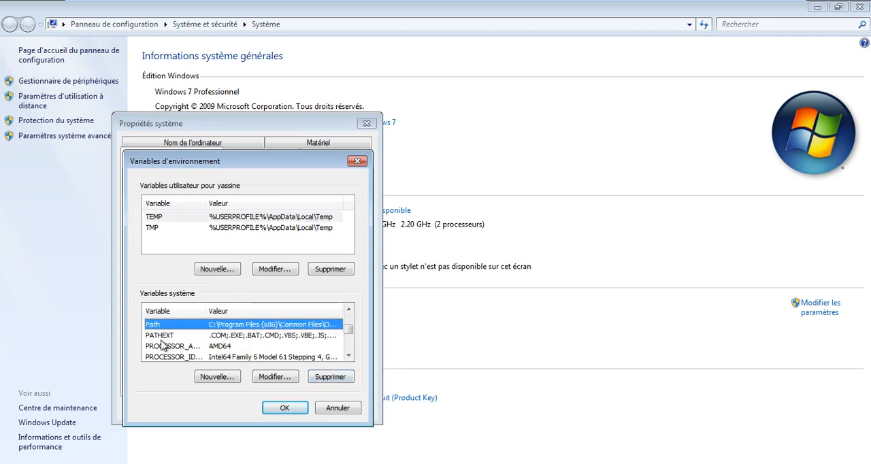
{"action": "left_click", "coordinate": [222, 336]}
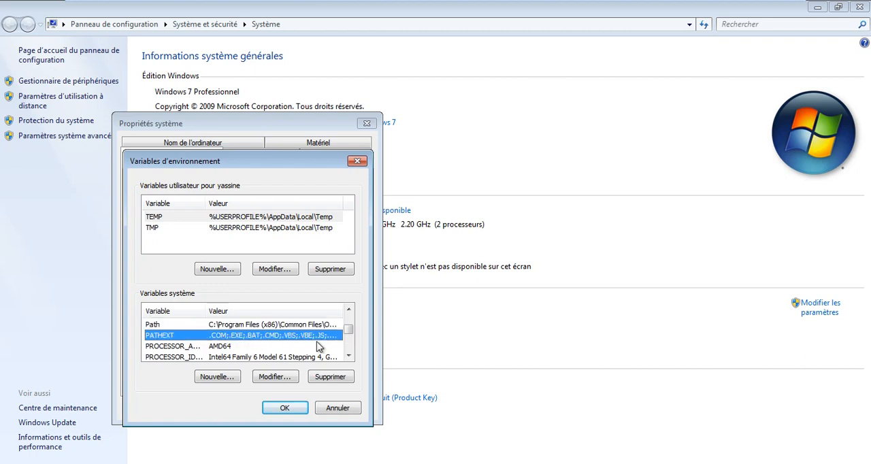
{"action": "left_click", "coordinate": [228, 325]}
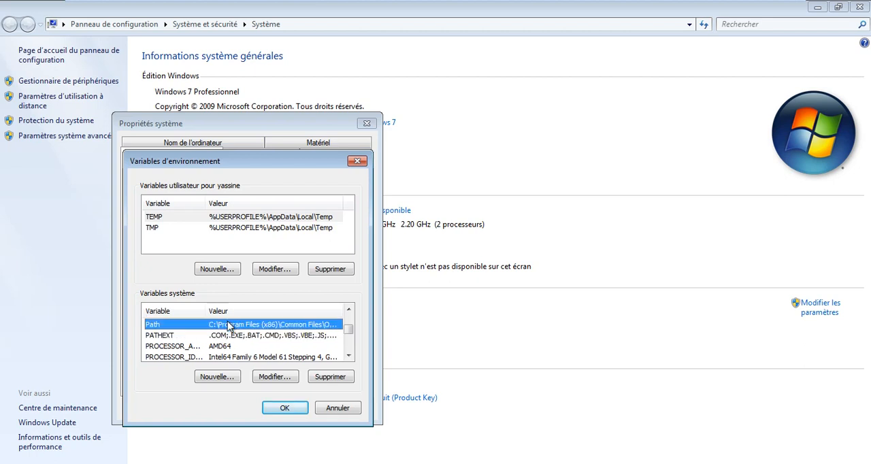
{"action": "left_click", "coordinate": [281, 380]}
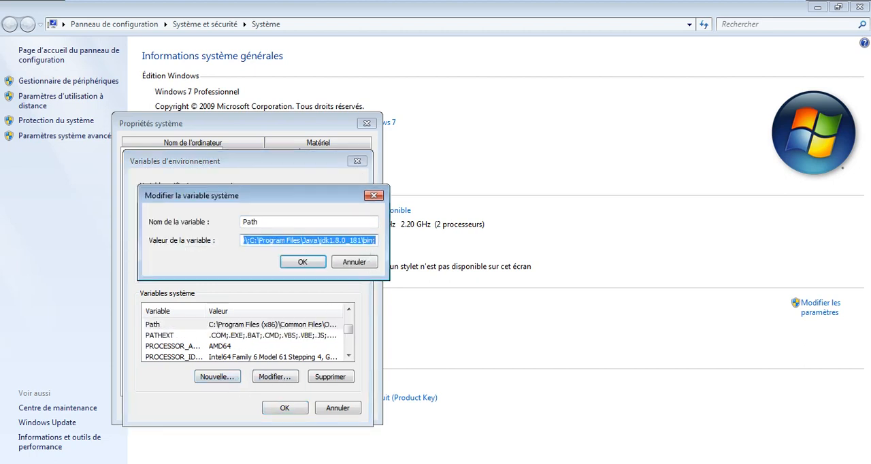
{"action": "left_click", "coordinate": [340, 240]}
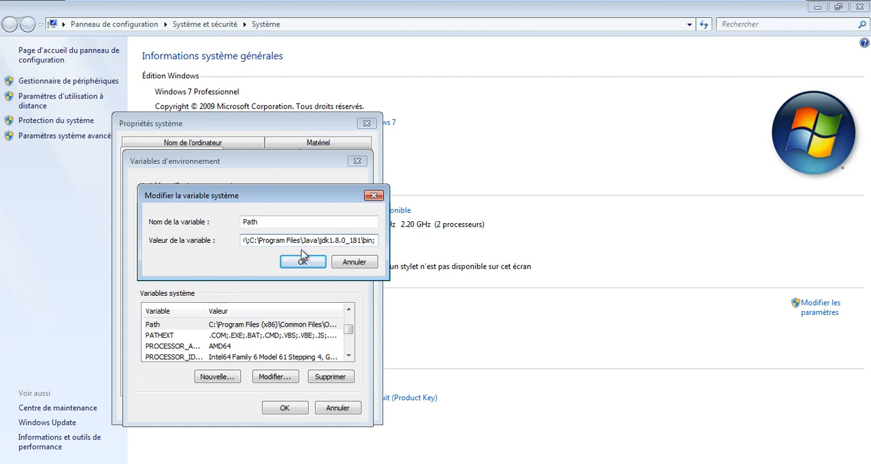
{"action": "left_click_drag", "start_coordinate": [325, 240], "coordinate": [378, 241]}
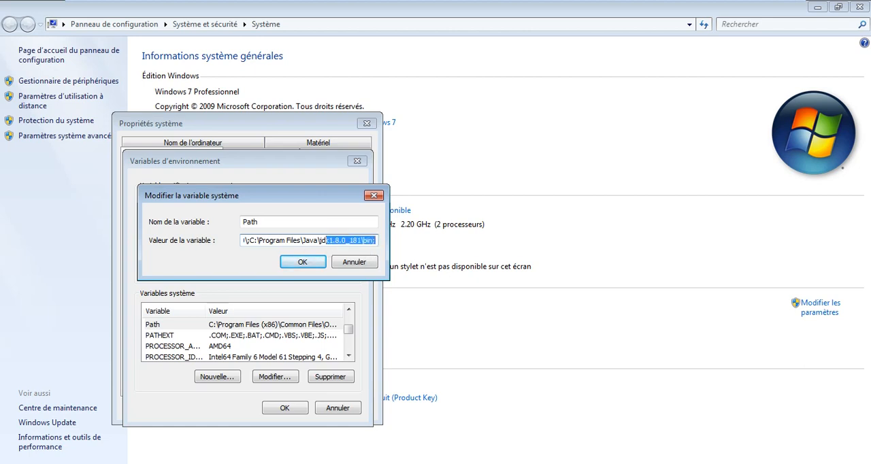
{"action": "left_click", "coordinate": [304, 262]}
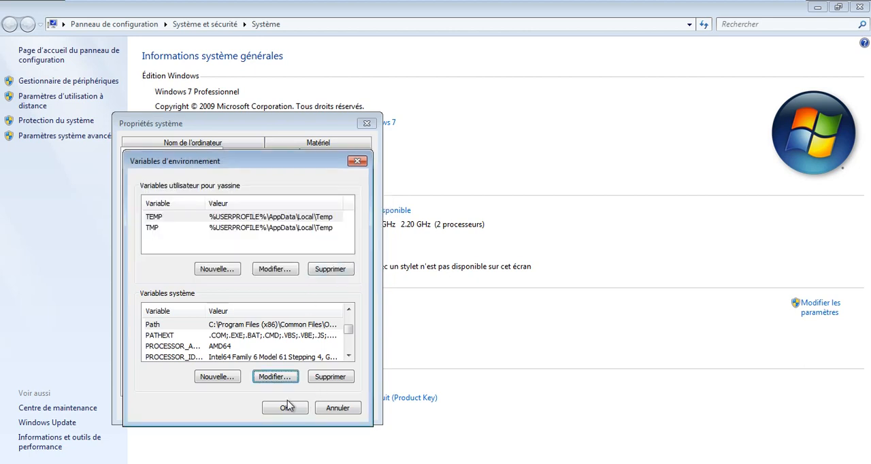
- Fill in a new system variable named JAVA_HOME with the value C:\Program Files\Java\jdk1.8.0_181
{"action": "left_click", "coordinate": [217, 376]}
{"action": "type", "text": "JAVA_HOME"}
{"action": "key", "text": "Tab"}
{"action": "type", "text": "C:\\Program Files\\Java\\jdk1.8.0_181\\bin"}
{"action": "key", "text": "BackSpace"}
{"action": "key", "text": "BackSpace"}
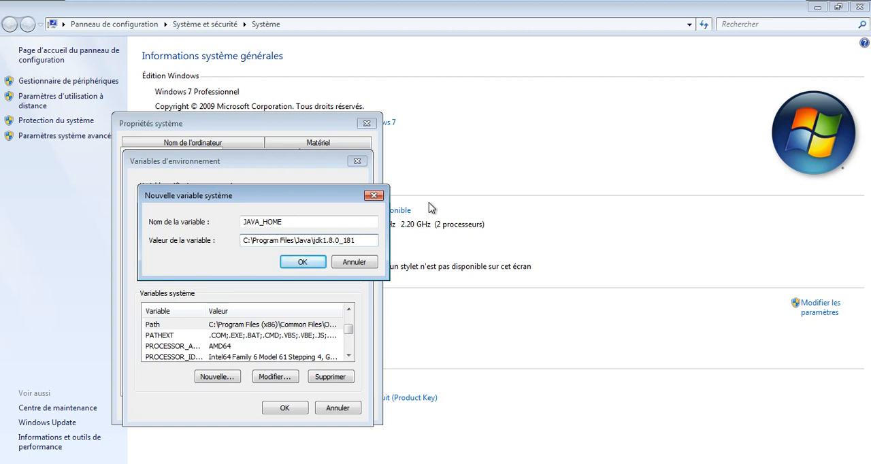
{"action": "key", "text": "Return"}
- Find the JAVA_HOME entry in the list of system variables
{"action": "left_click", "coordinate": [194, 333]}
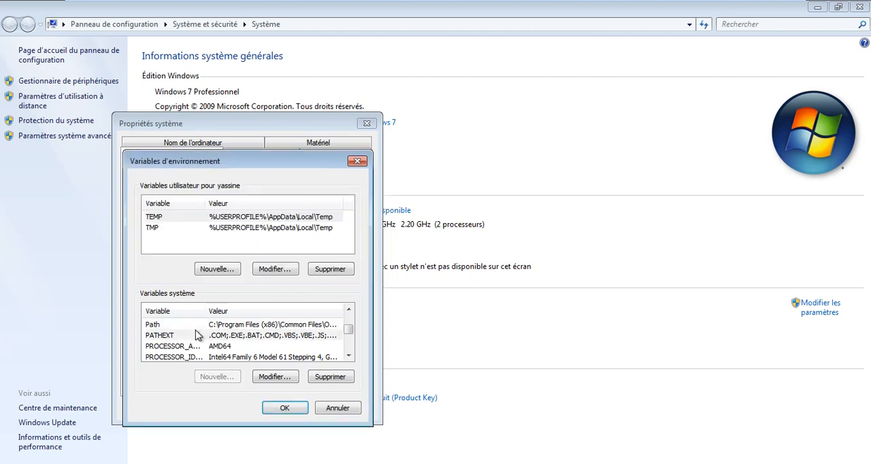
{"action": "scroll", "coordinate": [195, 333], "scroll_direction": "down", "scroll_amount": 3}
{"action": "scroll", "coordinate": [194, 334], "scroll_direction": "up", "scroll_amount": 2}
{"action": "key", "text": "j"}
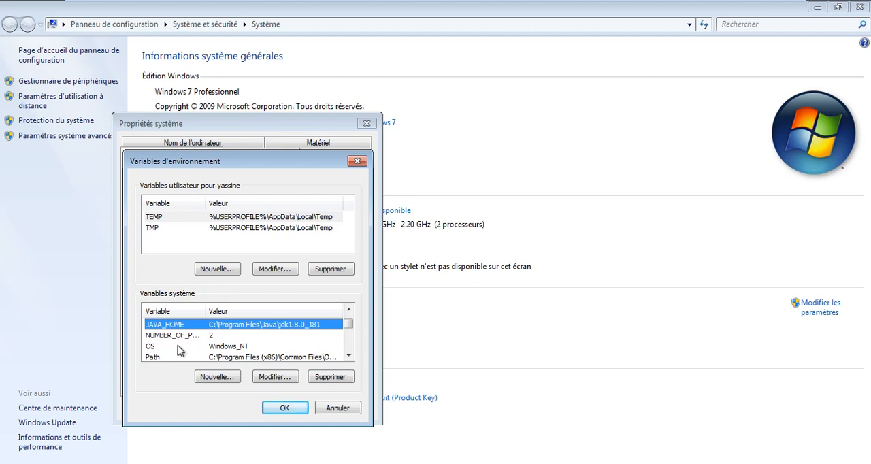
- Cancel the environment variables and system properties dialogs, and close the System window and the Command Prompt
{"action": "left_click", "coordinate": [336, 409]}
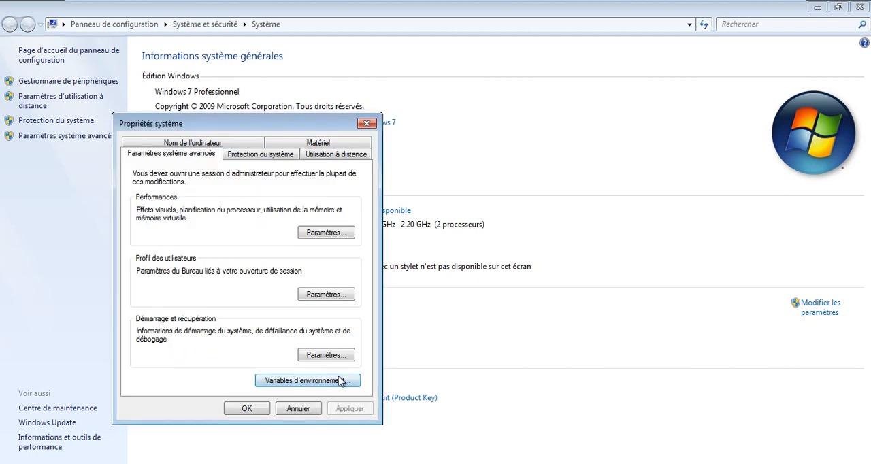
{"action": "left_click", "coordinate": [296, 411]}
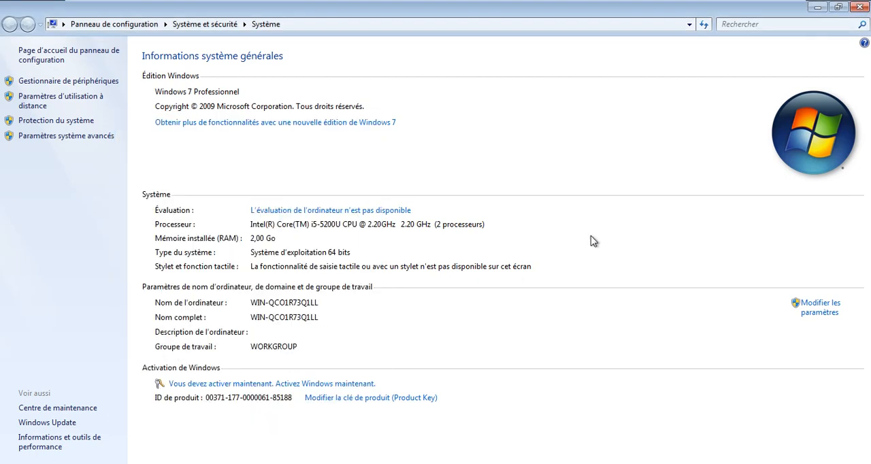
{"action": "left_click", "coordinate": [860, 7]}
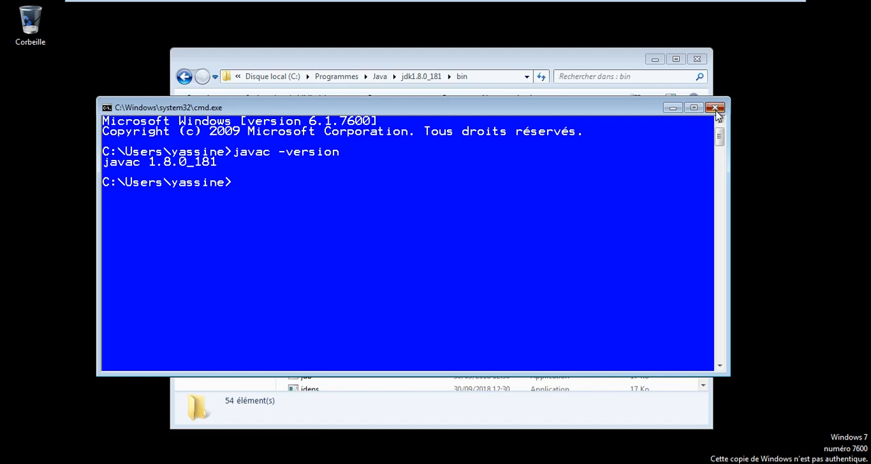
{"action": "left_click", "coordinate": [714, 106]}
- Switch to the Windows 10 System window and bring up its environment variables from the advanced system settings
{"action": "mouse_move", "coordinate": [678, 6]}
{"action": "left_click", "coordinate": [429, 9]}
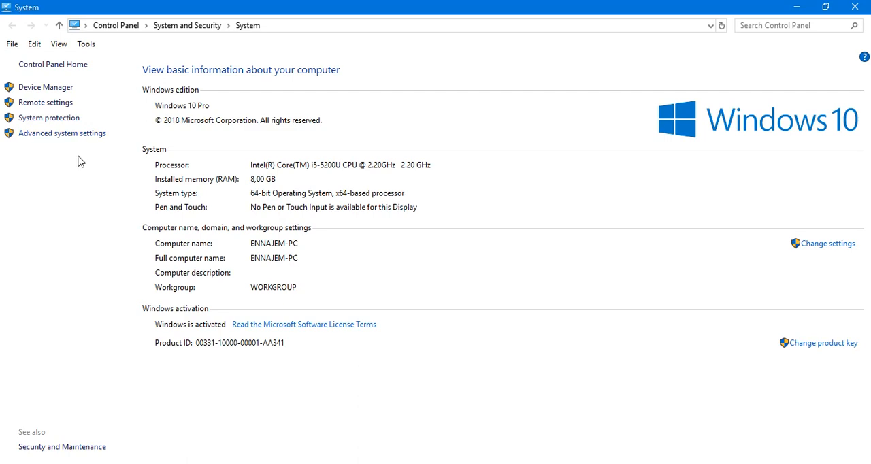
{"action": "left_click", "coordinate": [76, 136]}
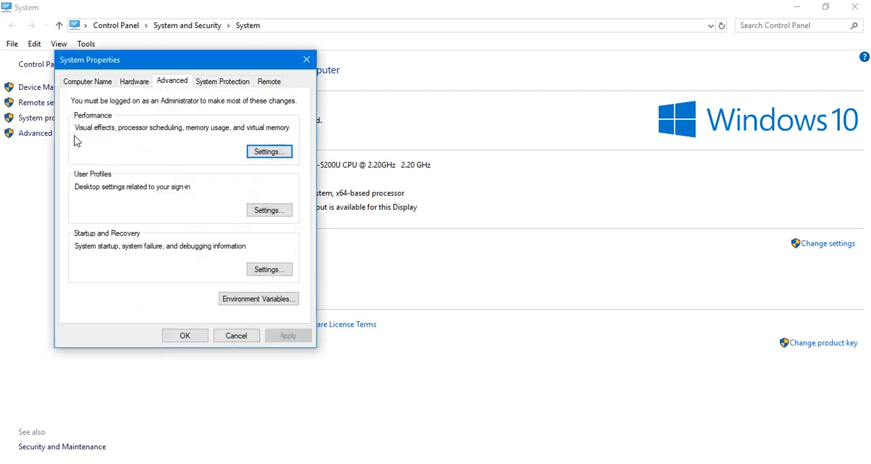
{"action": "left_click", "coordinate": [254, 300]}
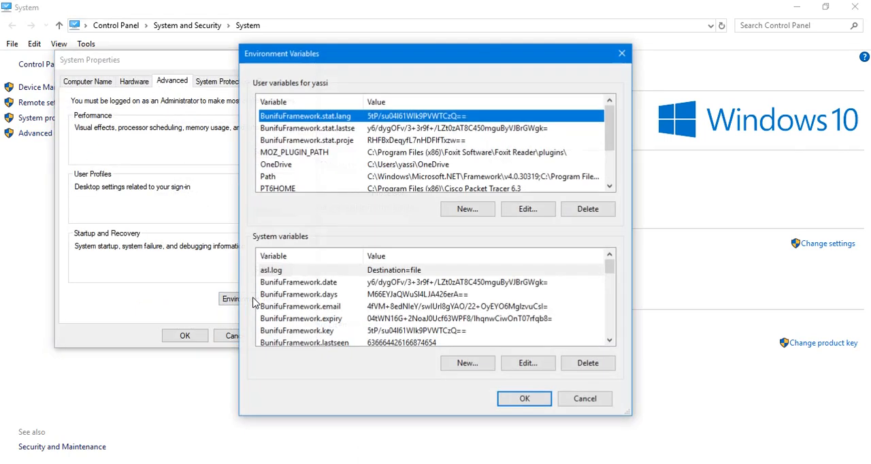
- Find the Path entry among the system variables and open it for editing
{"action": "scroll", "coordinate": [384, 302], "scroll_direction": "down", "scroll_amount": 3}
{"action": "scroll", "coordinate": [382, 298], "scroll_direction": "down", "scroll_amount": 3}
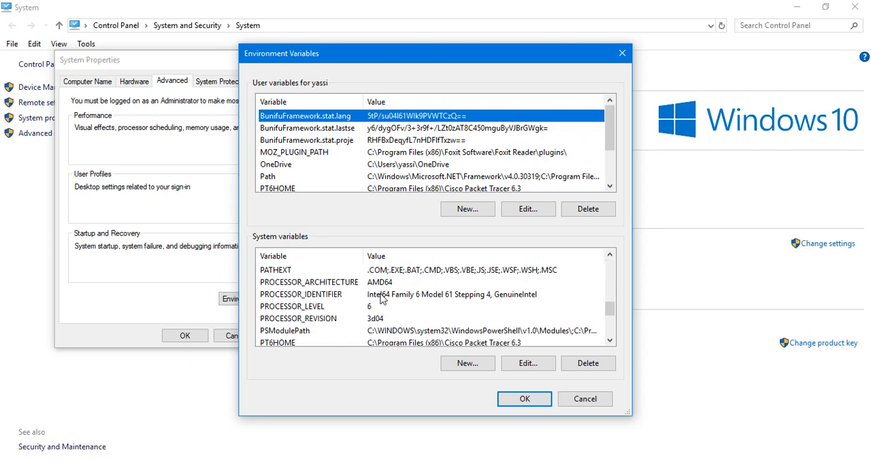
{"action": "left_click", "coordinate": [383, 298]}
{"action": "key", "text": "p"}
{"action": "key", "text": "p"}
{"action": "key", "text": "p"}
{"action": "key", "text": "p"}
{"action": "key", "text": "p"}
{"action": "key", "text": "p"}
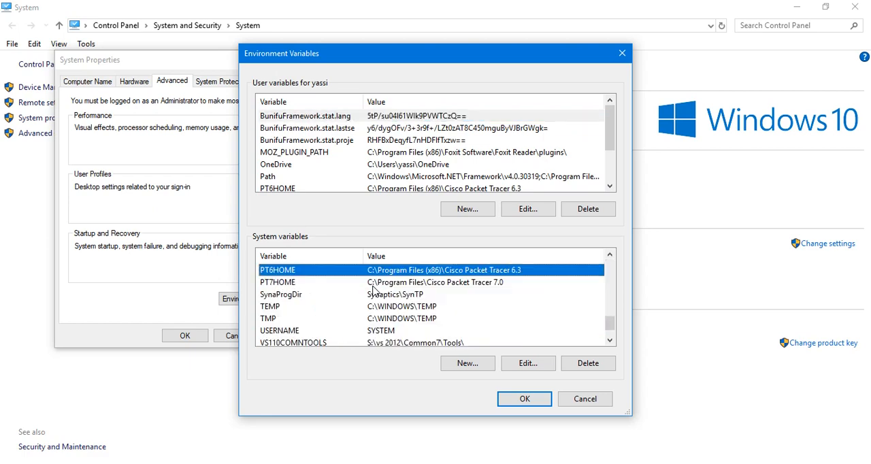
{"action": "left_click", "coordinate": [372, 286]}
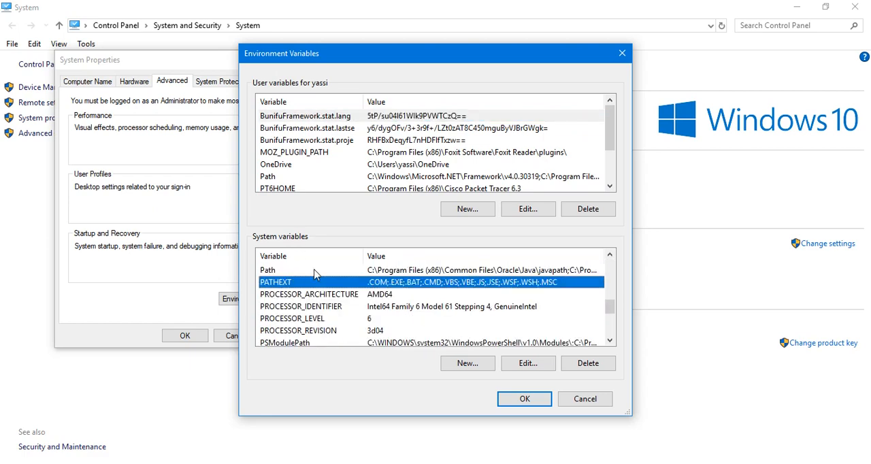
{"action": "left_click", "coordinate": [314, 273]}
{"action": "left_click", "coordinate": [517, 364]}
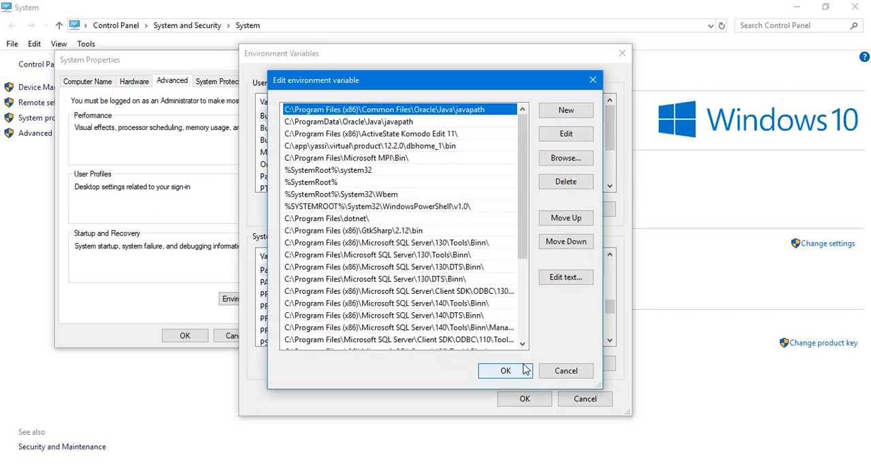
- Enter C:\Program Files\Java\jdk1.8.0_181\bin as a new entry at the end of the Path list, and cancel the edit
{"action": "scroll", "coordinate": [433, 163], "scroll_direction": "down", "scroll_amount": 5}
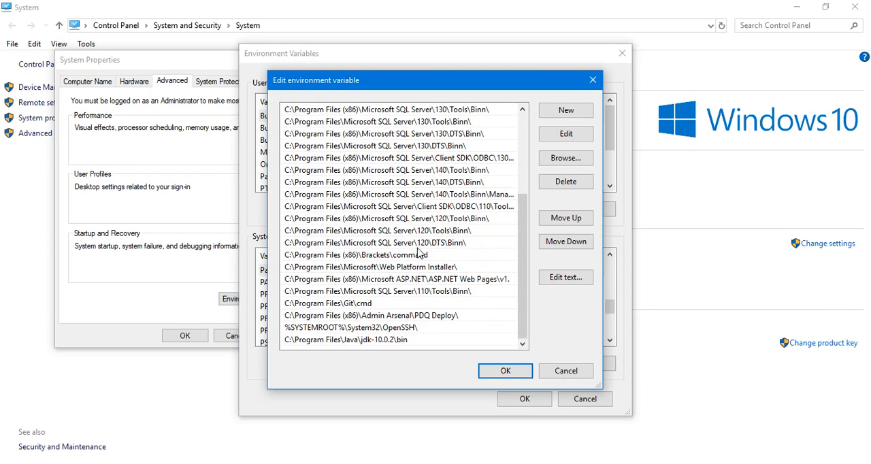
{"action": "left_click", "coordinate": [564, 110]}
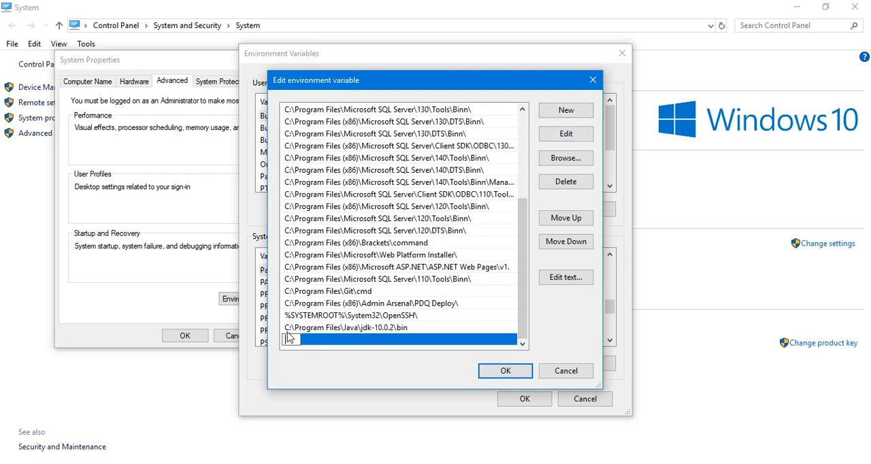
{"action": "type", "text": "C:\\Program Files\\Java\\jdk1.8.0_181\\bin"}
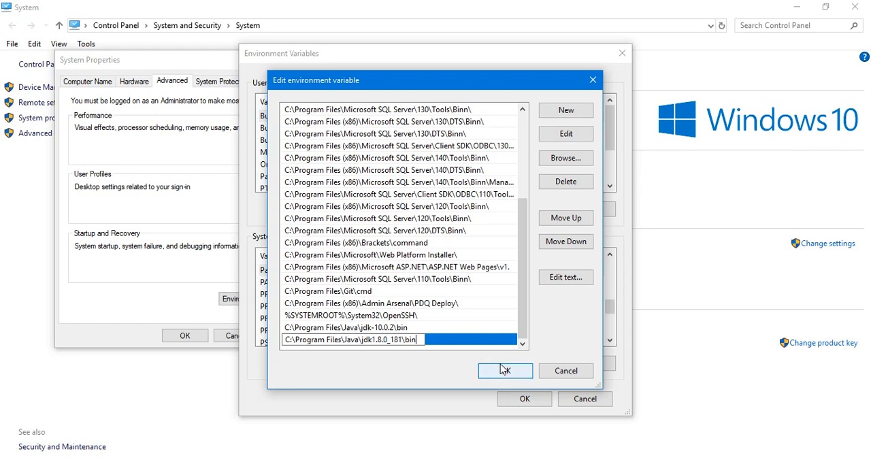
{"action": "left_click", "coordinate": [565, 371]}
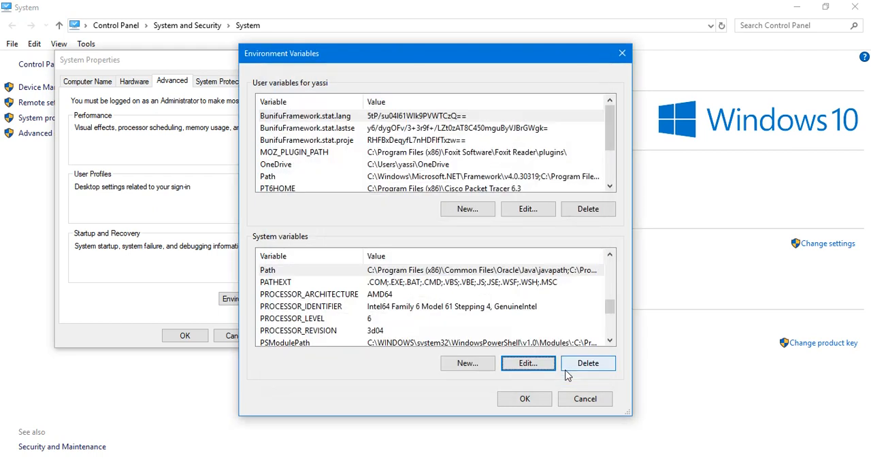
- Fill in a new system variable JAVA_HOME with the value C:\Program Files\Java\jdk1.8.0_181, and discard it
{"action": "left_click", "coordinate": [467, 362]}
{"action": "type", "text": "JAVA_HOME"}
{"action": "key", "text": "Tab"}
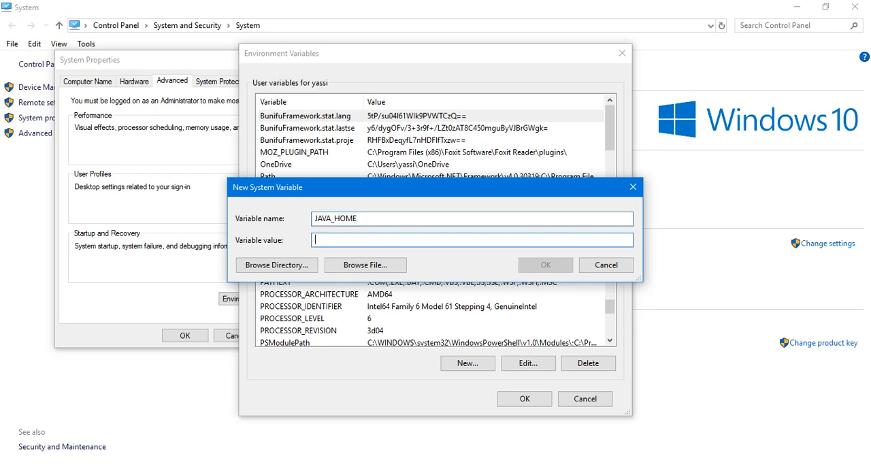
{"action": "type", "text": "C:\\Program Files\\Java\\jdk1.8.0_181\\bin"}
{"action": "key", "text": "BackSpace"}
{"action": "key", "text": "BackSpace"}
{"action": "key", "text": "BackSpace"}
{"action": "key", "text": "BackSpace"}
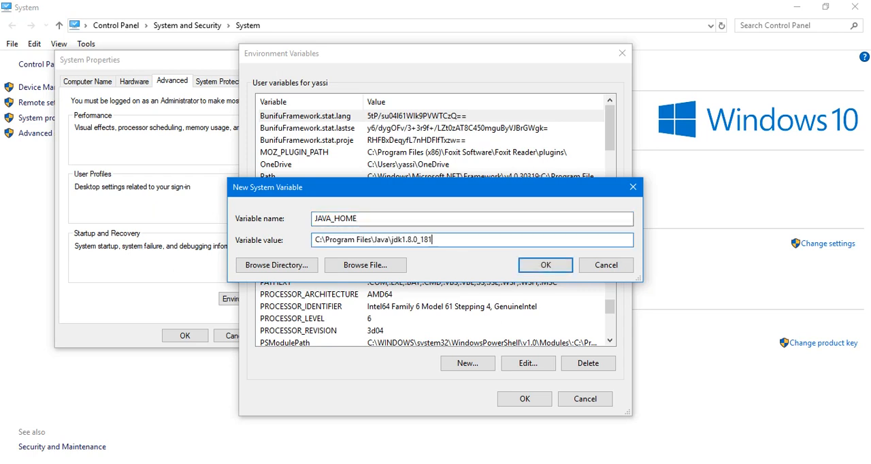
{"action": "left_click", "coordinate": [605, 265]}
- Locate the existing JAVA_HOME system variable, and cancel the environment variables and system properties dialogs
{"action": "key", "text": "j"}
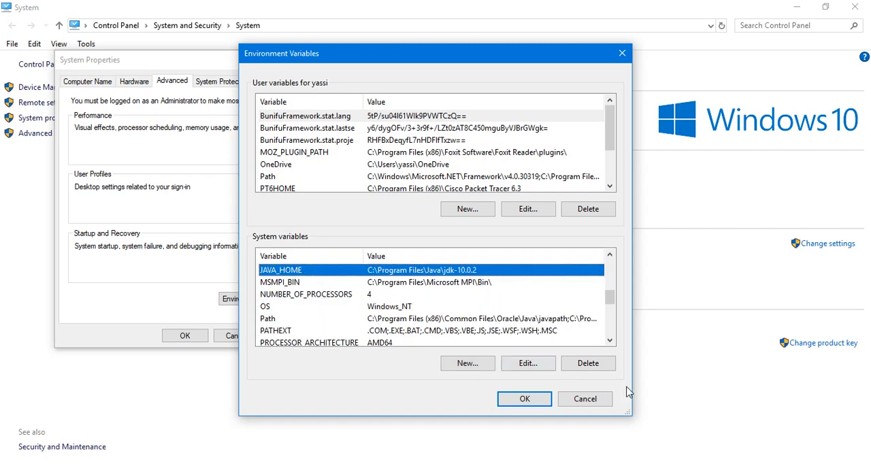
{"action": "left_click", "coordinate": [586, 400]}
{"action": "left_click", "coordinate": [236, 335]}
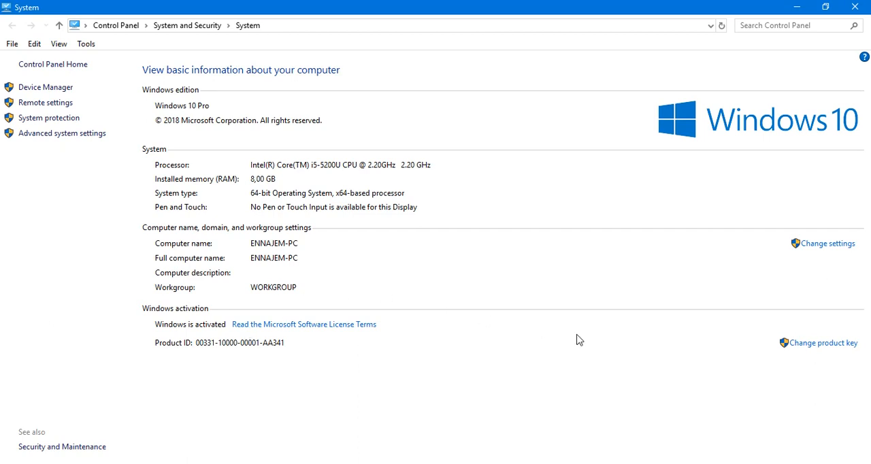
{"action": "left_click", "coordinate": [716, 463]}
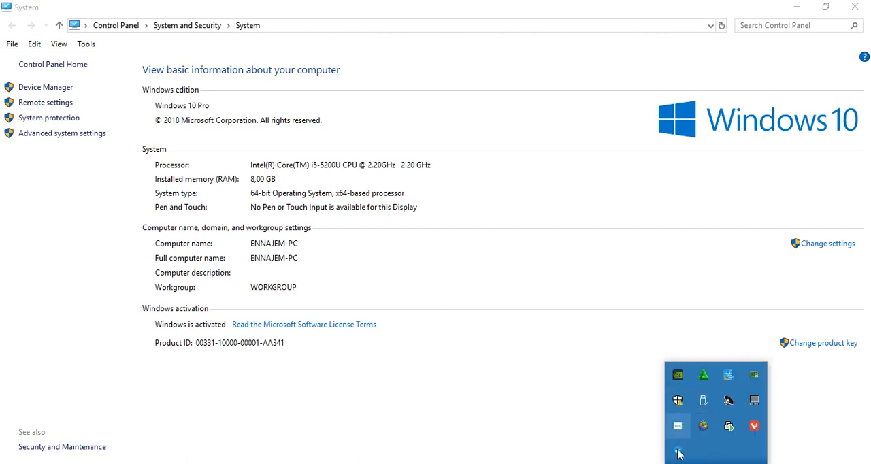